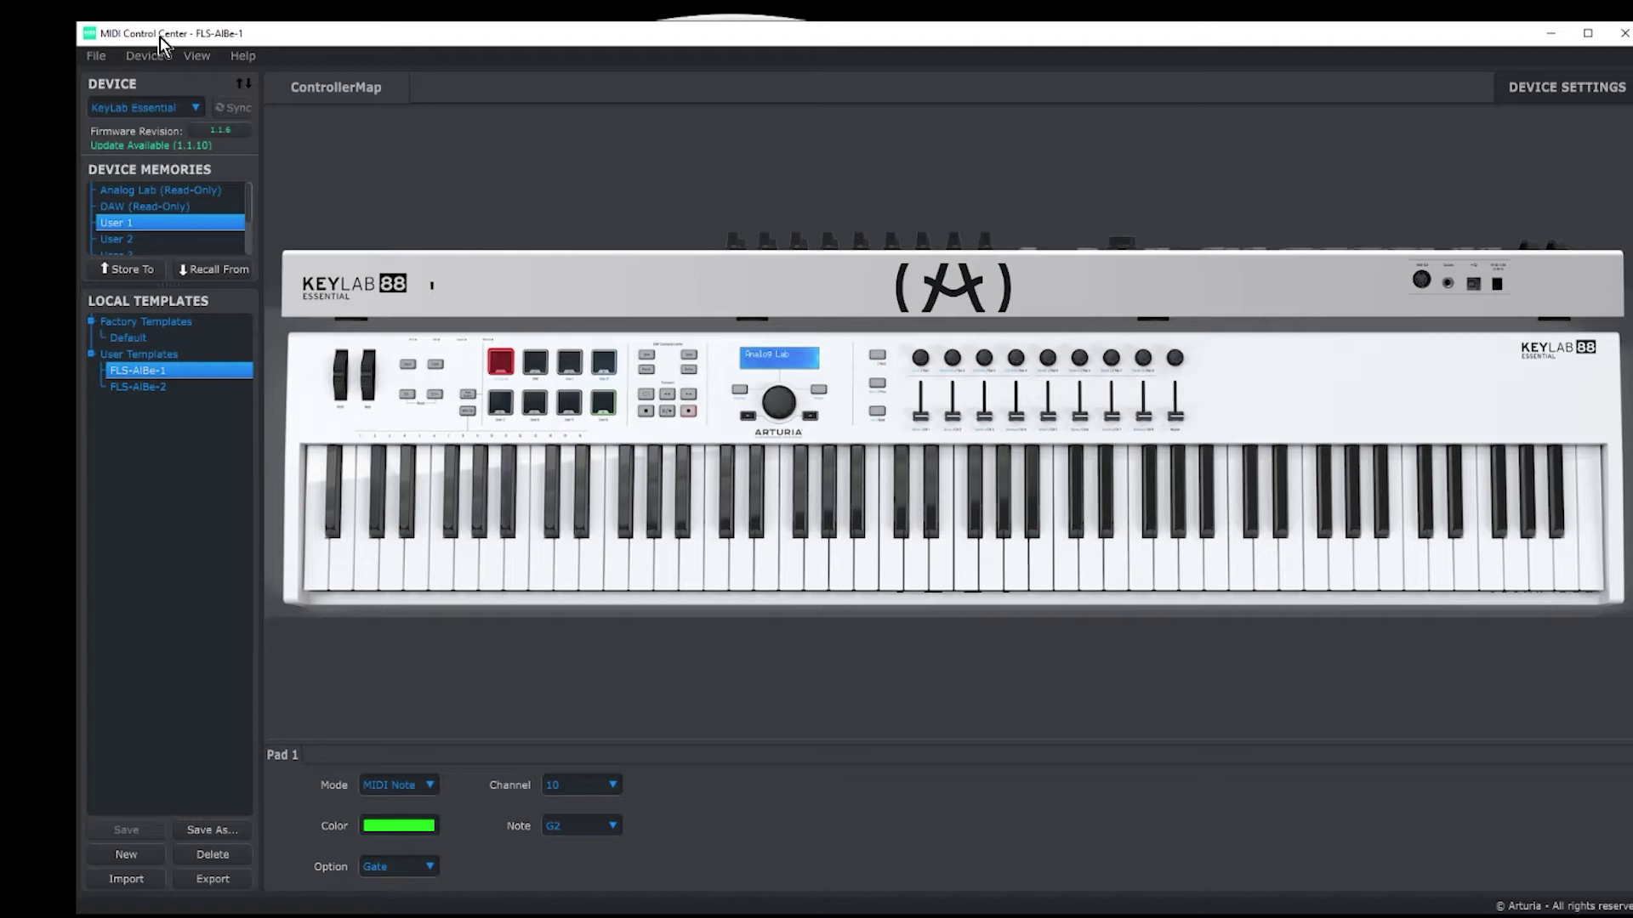
{"action": "mouse_move", "coordinate": [297, 38]}
{"action": "left_mouse_down"}
{"action": "mouse_move", "coordinate": [278, 35]}
{"action": "mouse_move", "coordinate": [318, 30]}
{"action": "left_mouse_up"}
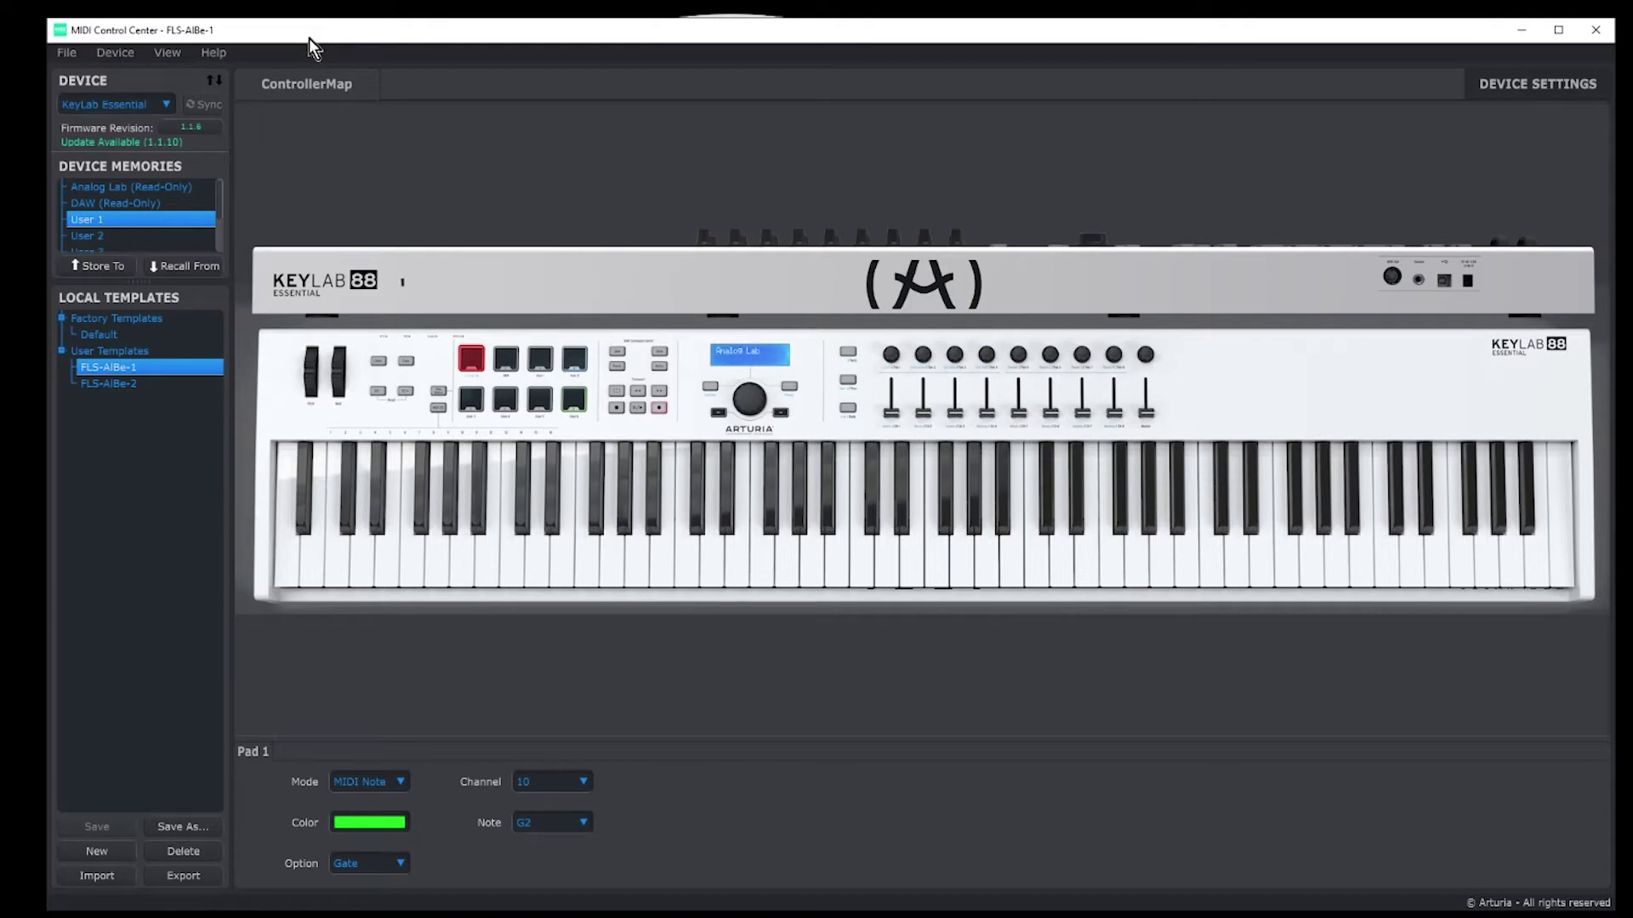
{"action": "left_click_drag", "start_coordinate": [310, 38], "coordinate": [303, 47]}
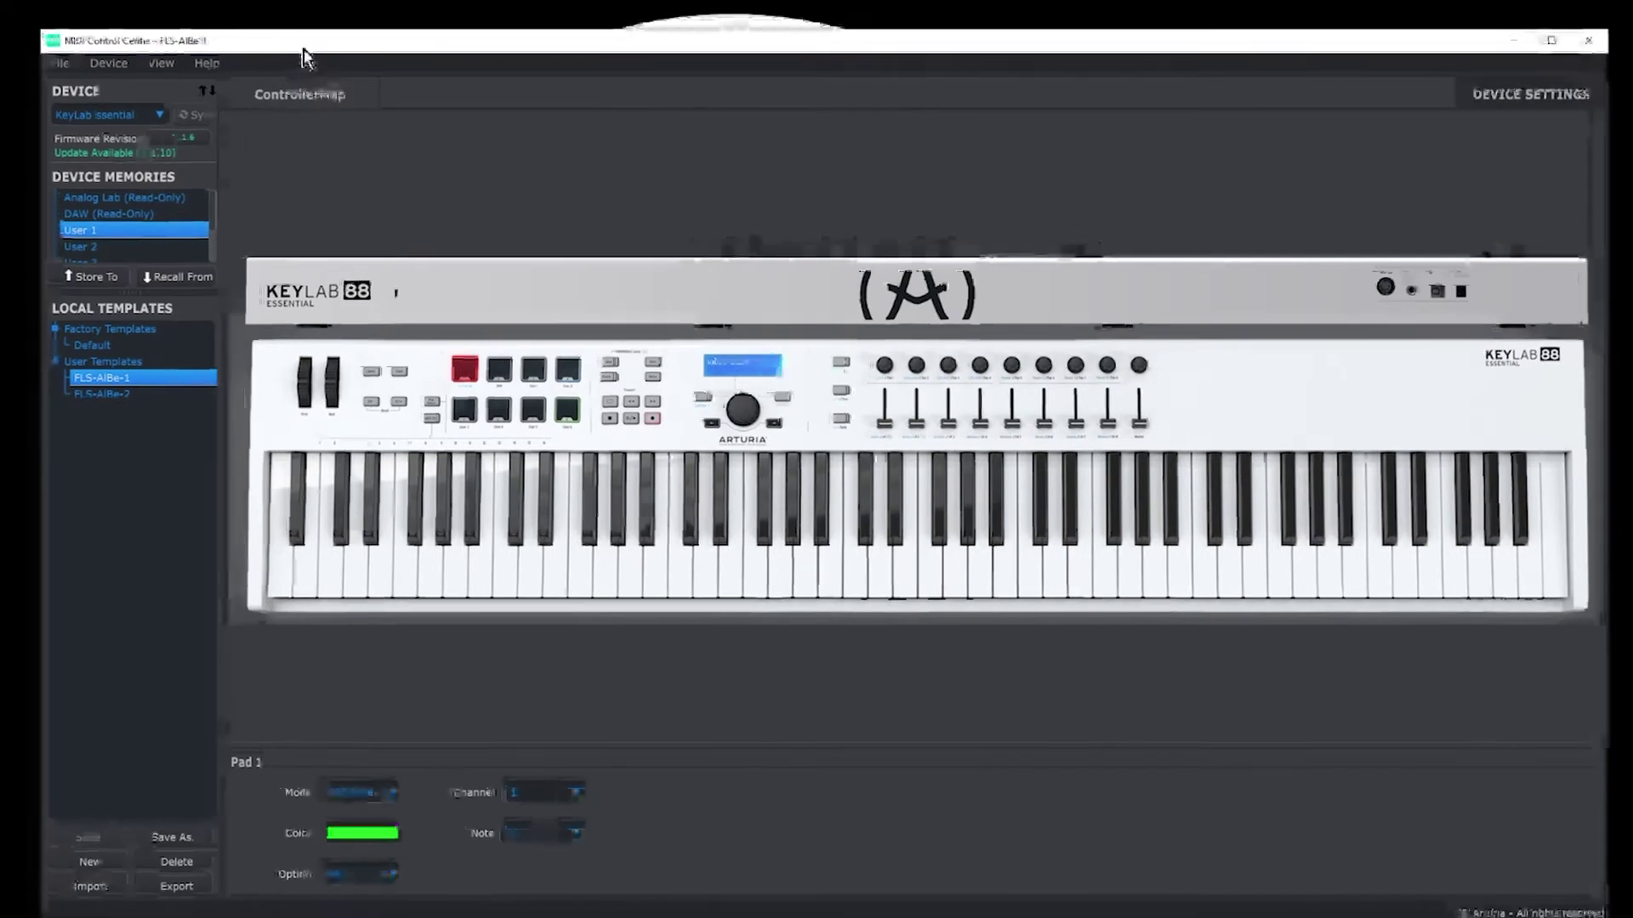
{"action": "left_click", "coordinate": [160, 117]}
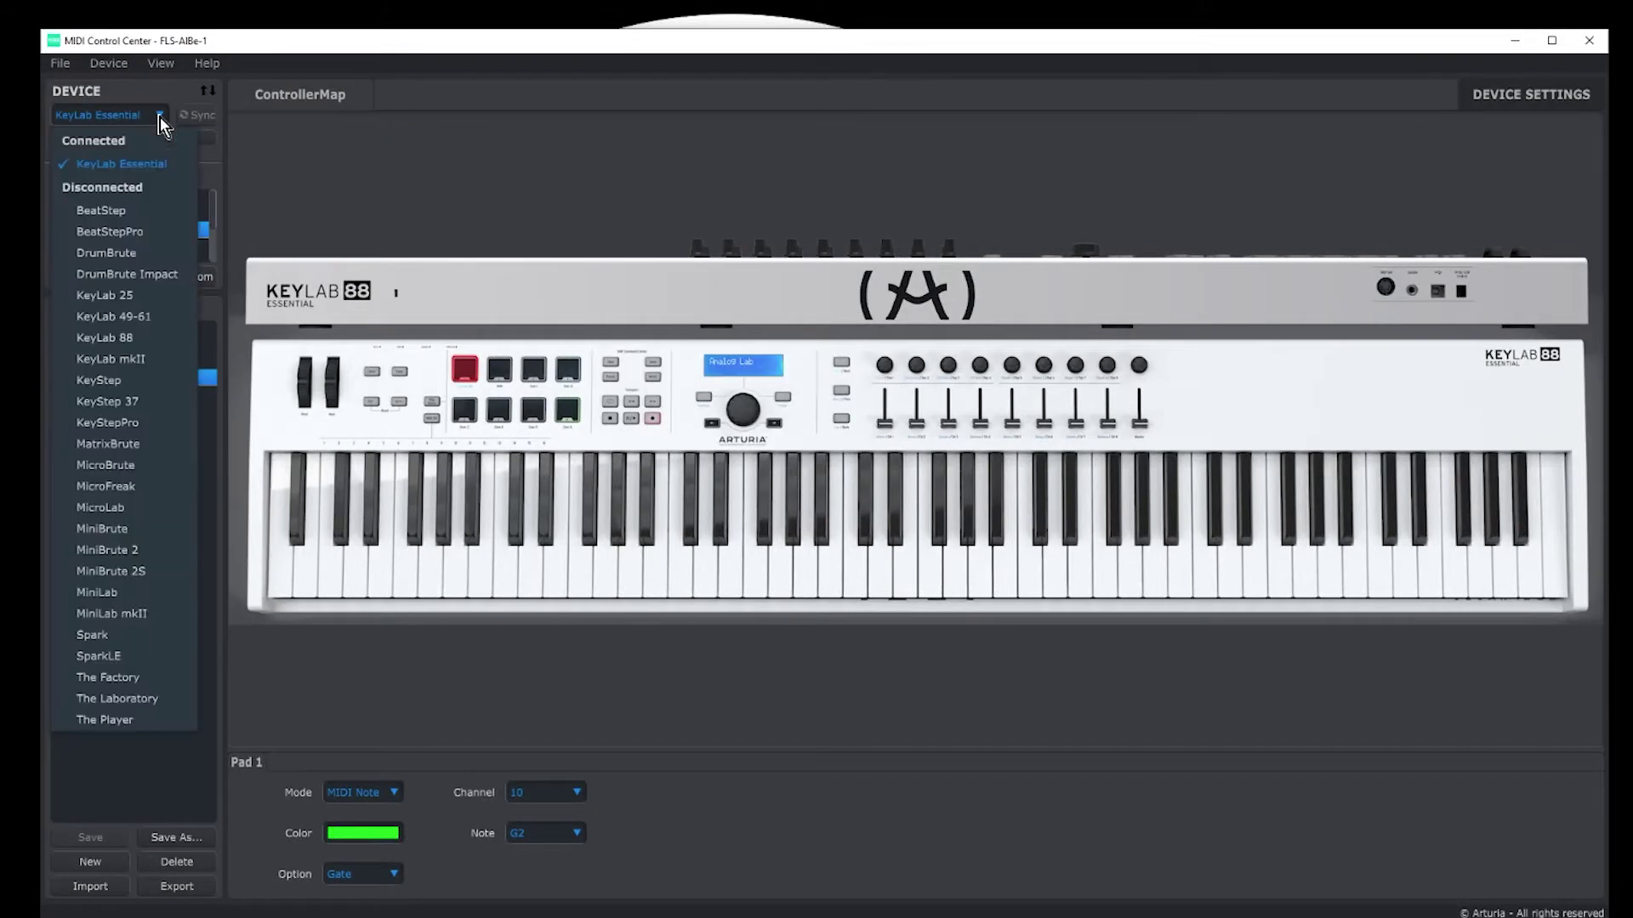
{"action": "left_click", "coordinate": [143, 163]}
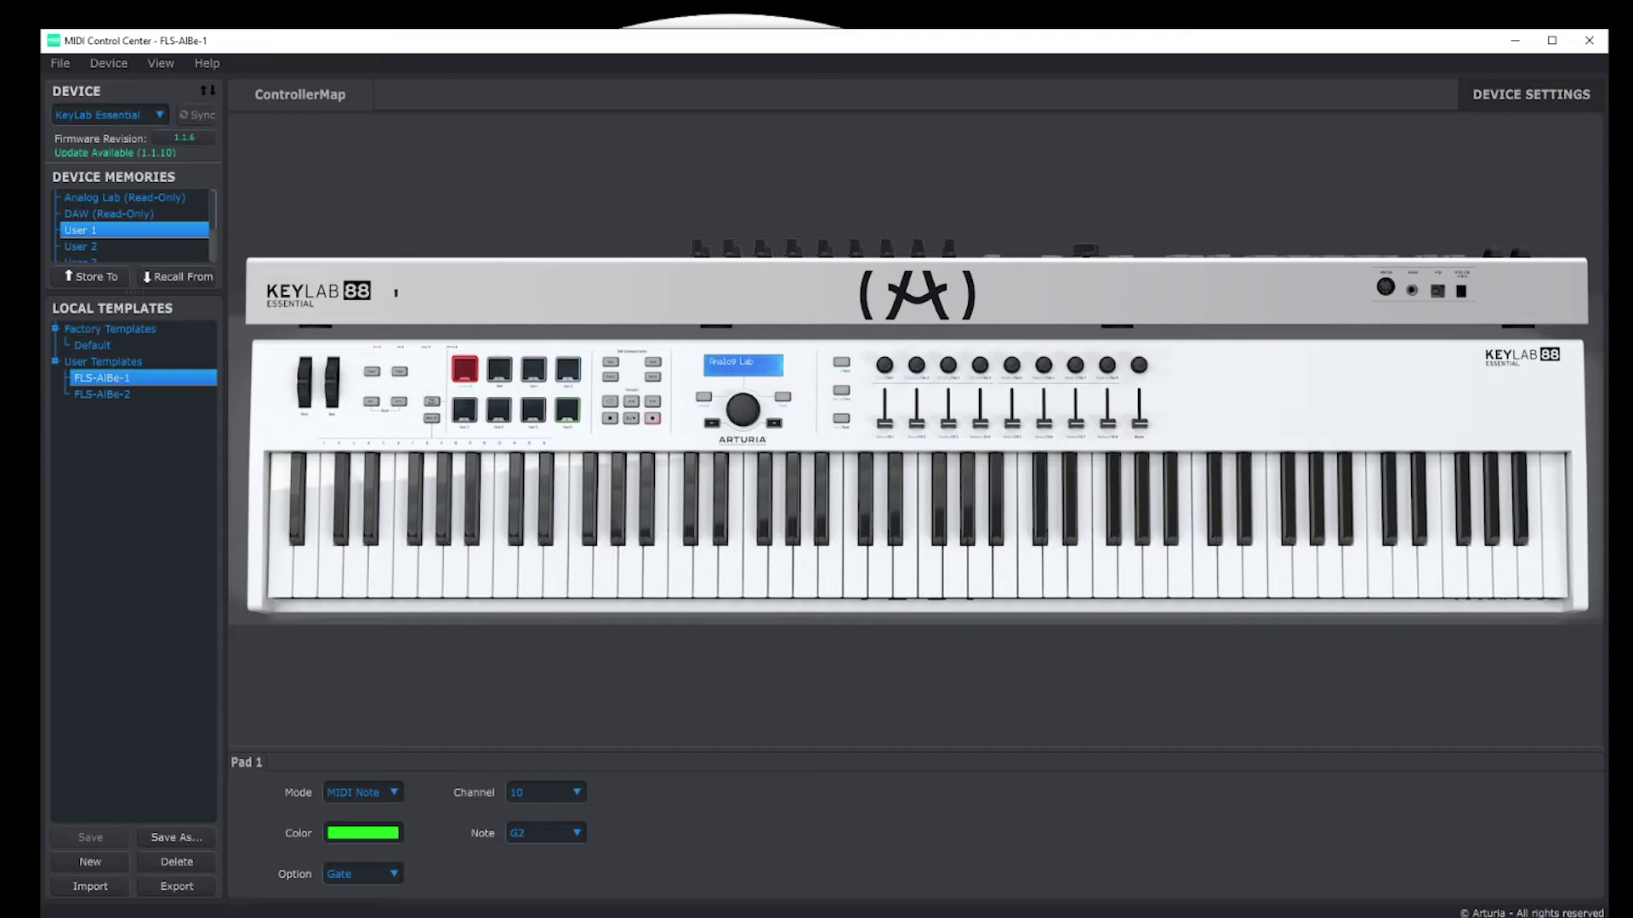
{"action": "key", "text": "alt+Tab"}
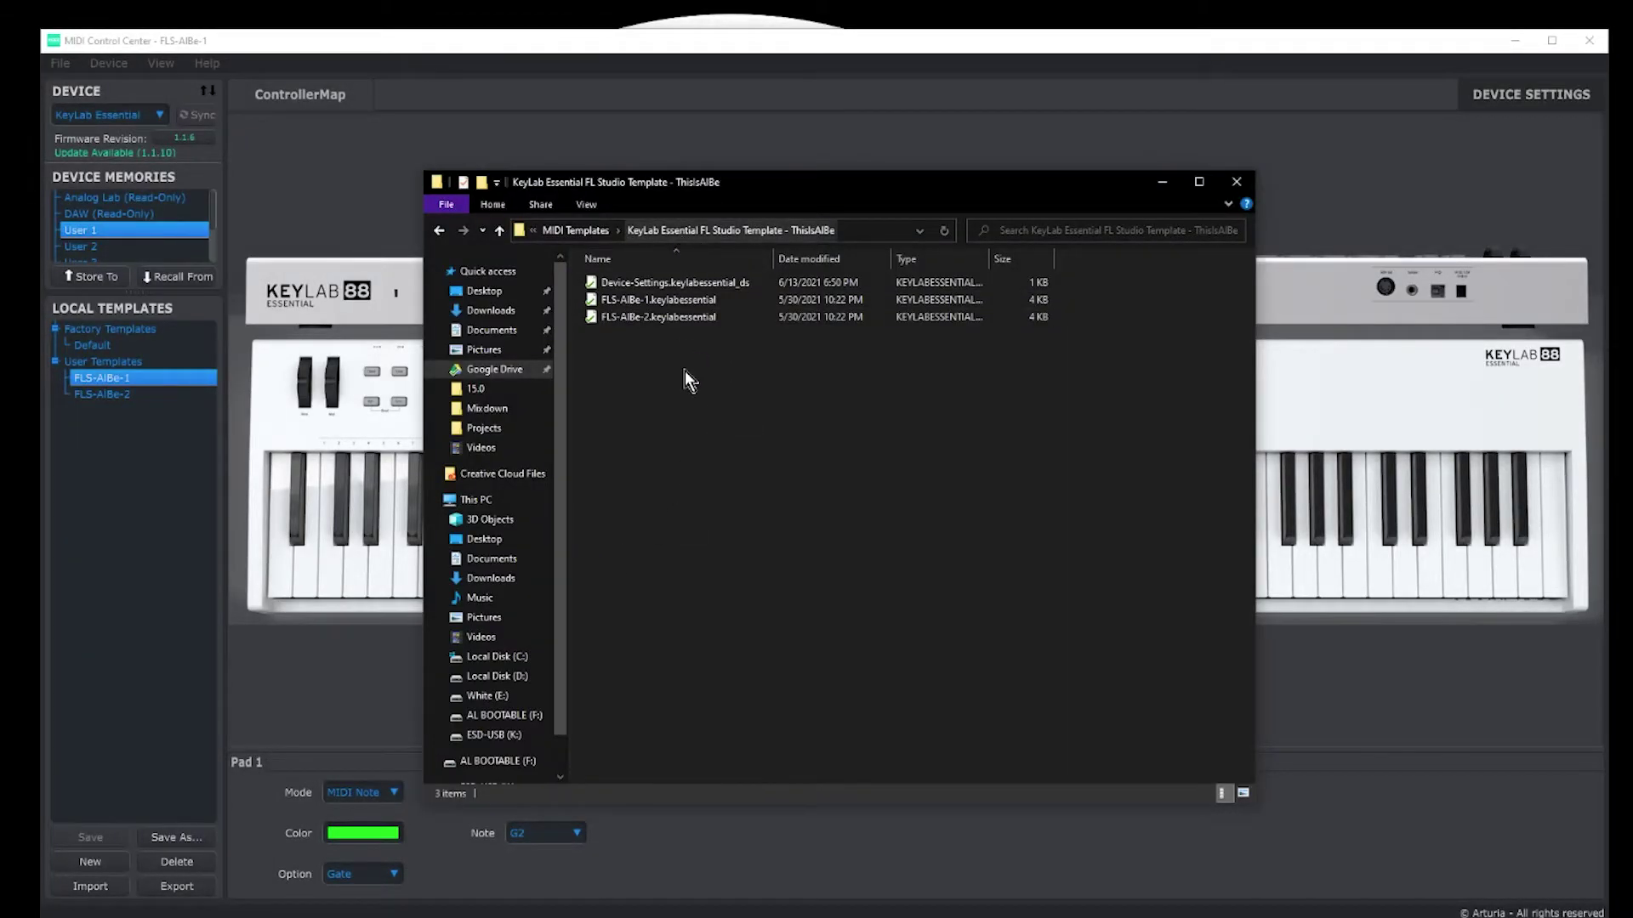
{"action": "left_click", "coordinate": [671, 299]}
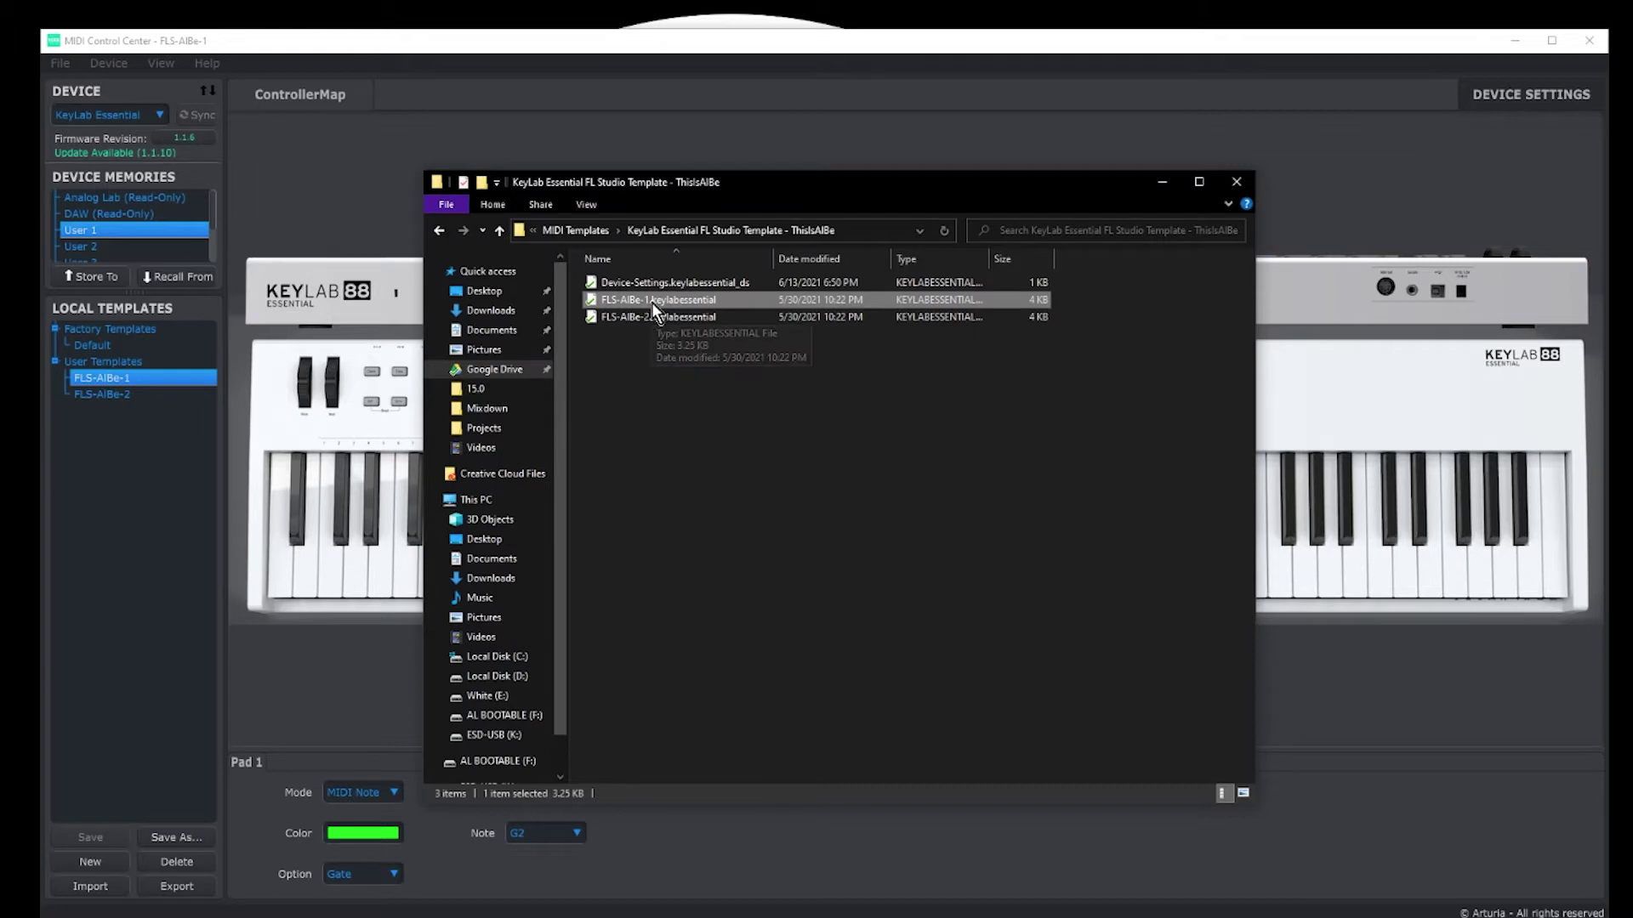
{"action": "left_click", "coordinate": [641, 318]}
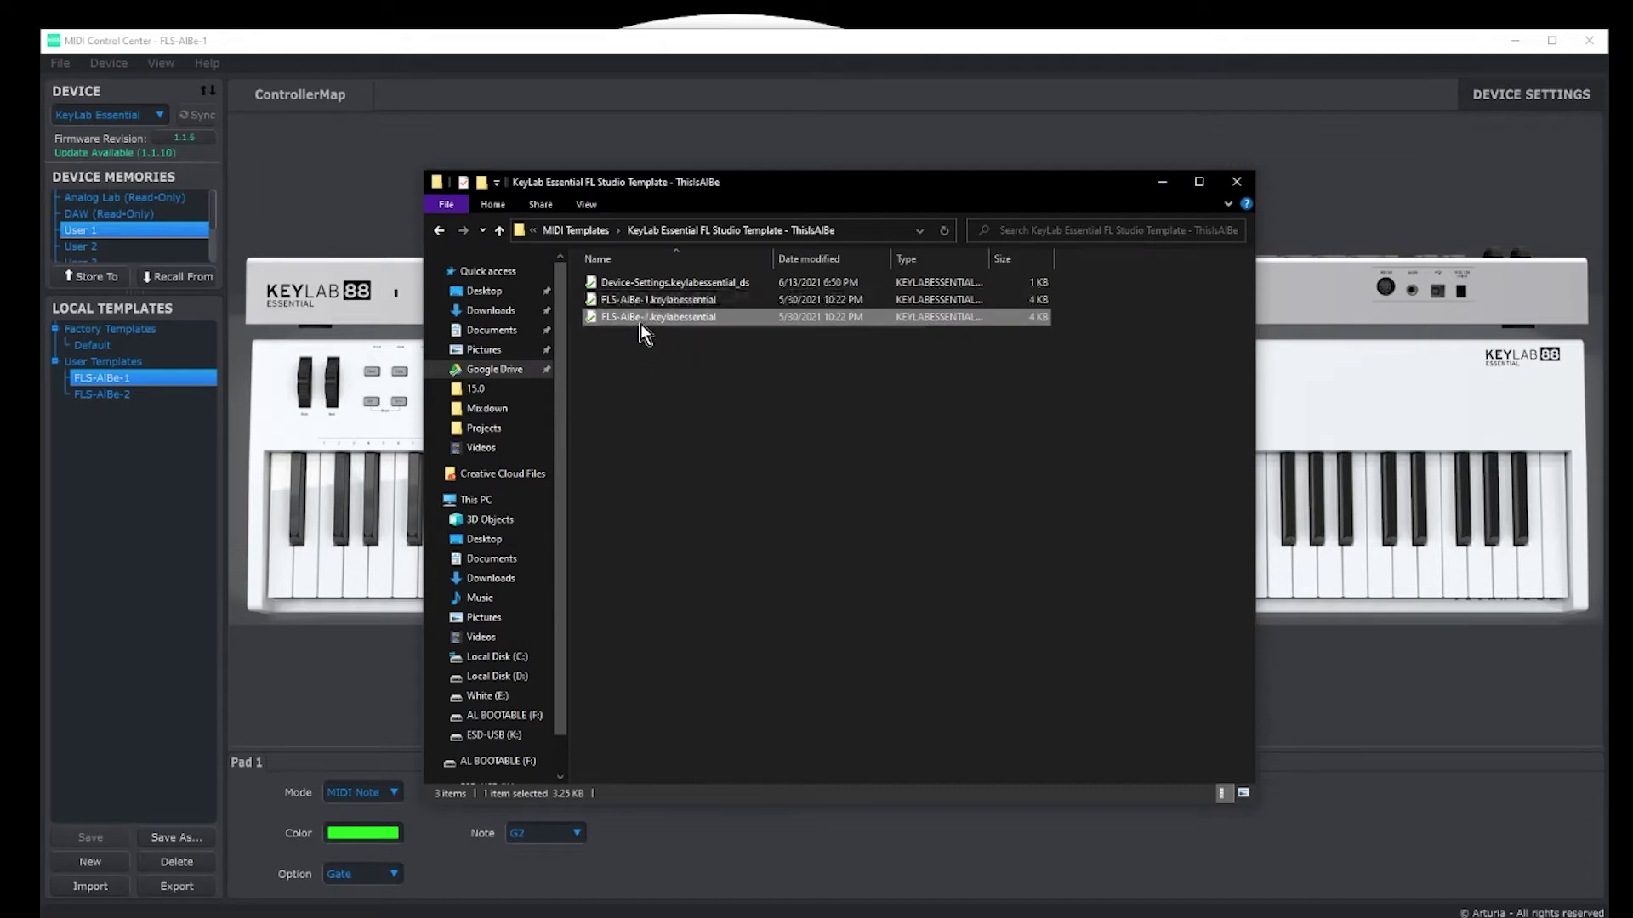
{"action": "left_click", "coordinate": [652, 283]}
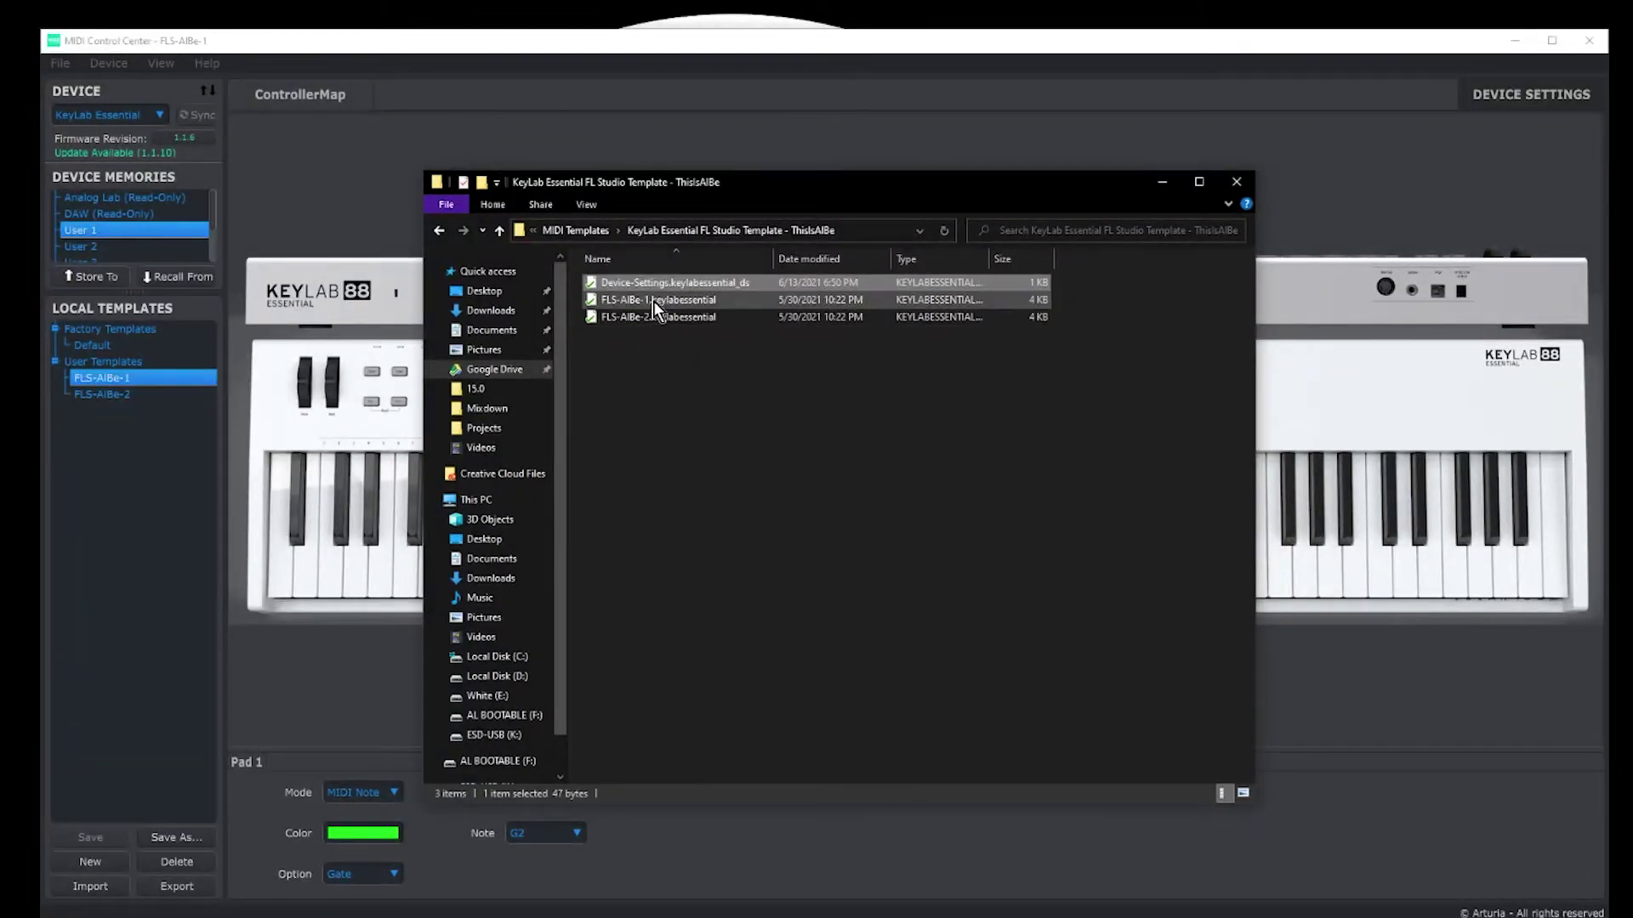
{"action": "left_click_drag", "start_coordinate": [681, 373], "coordinate": [664, 310]}
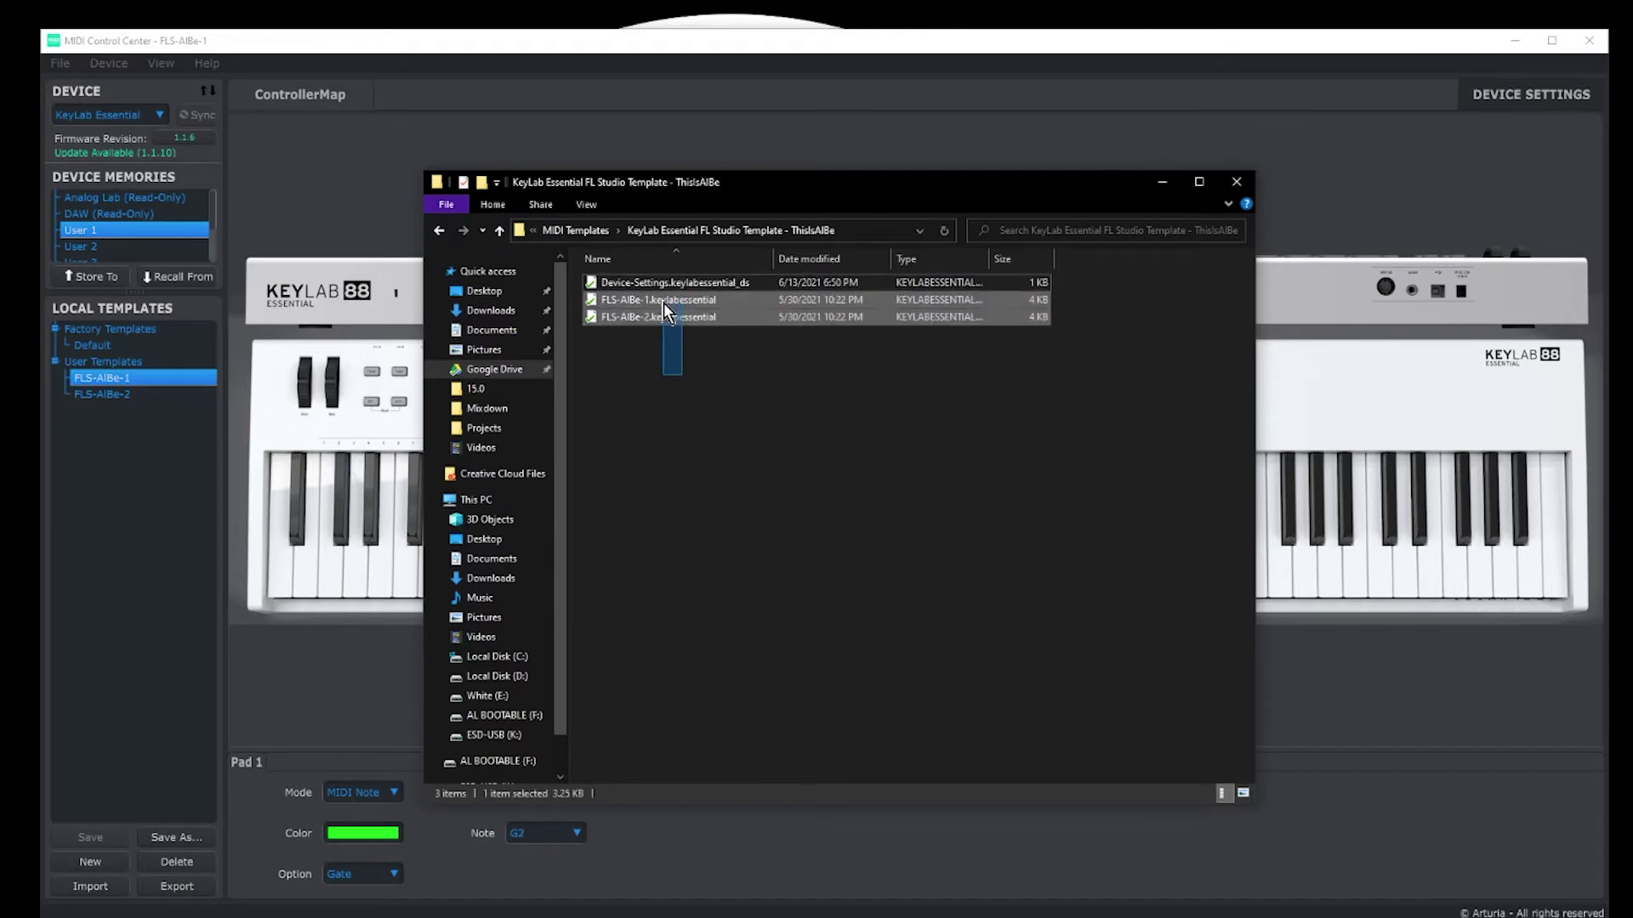
{"action": "left_click", "coordinate": [662, 363]}
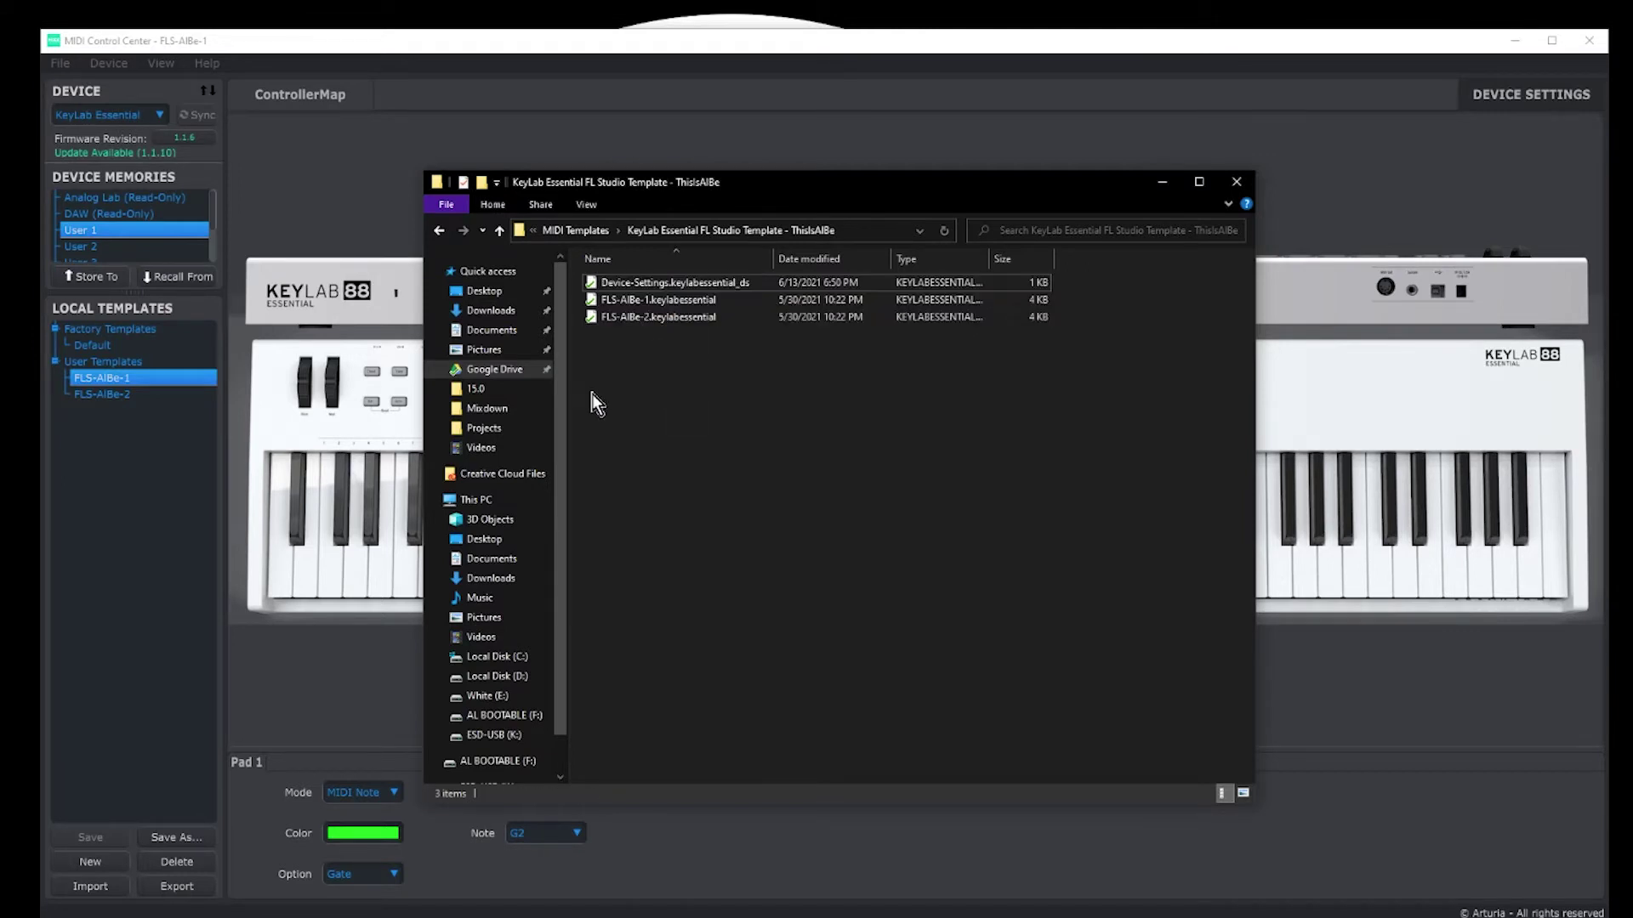
{"action": "left_click", "coordinate": [176, 674]}
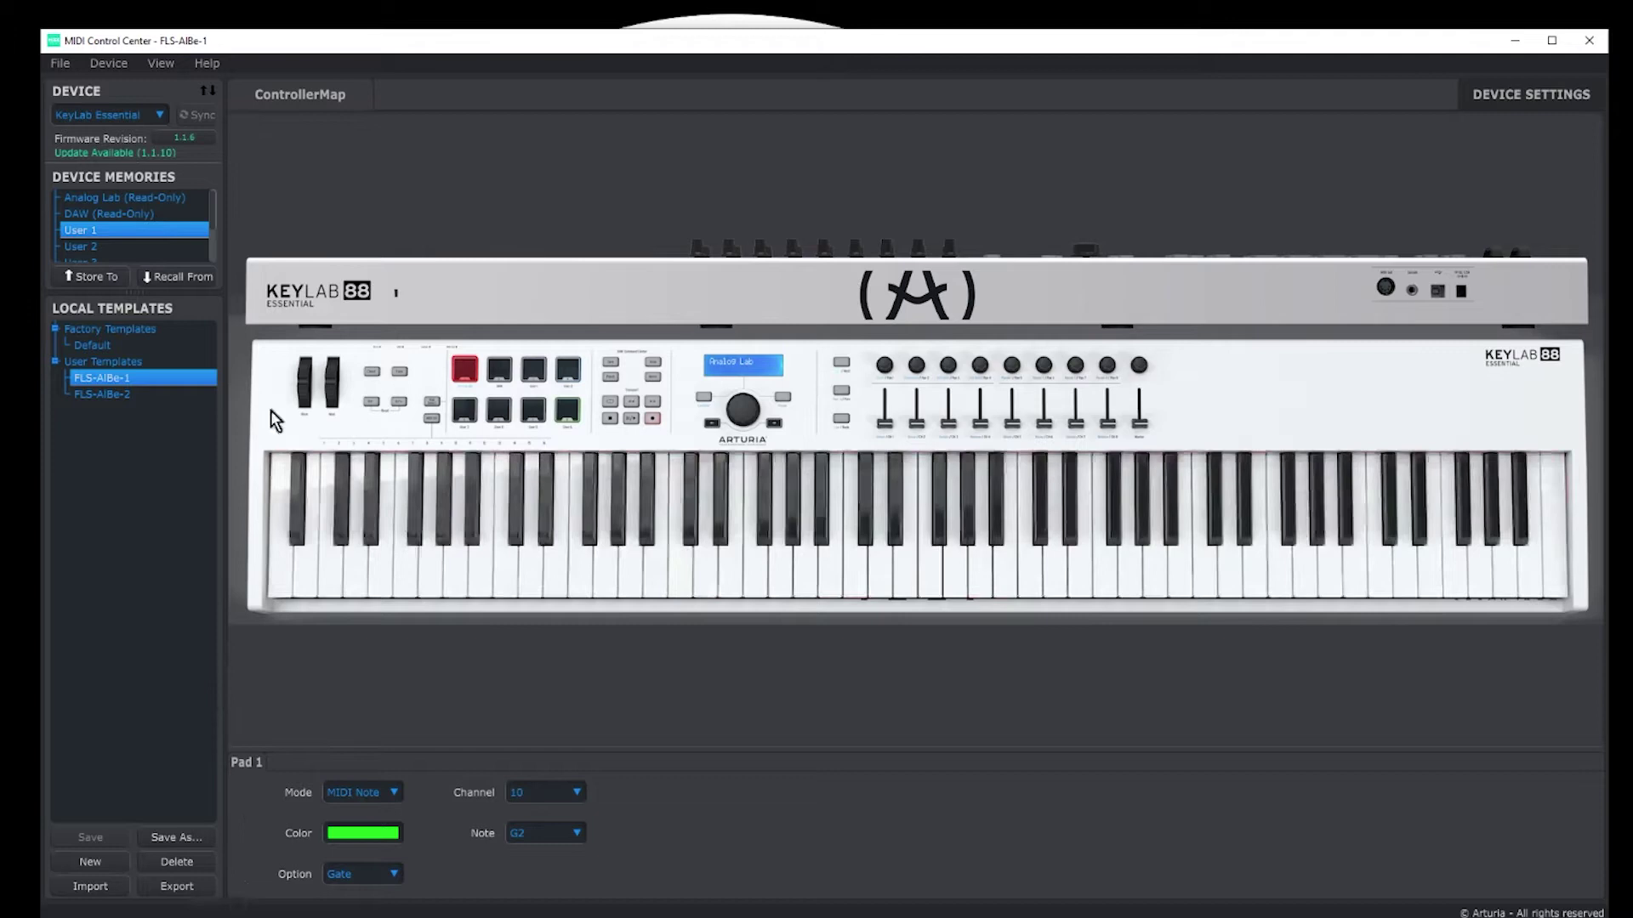
{"action": "left_click_drag", "start_coordinate": [399, 40], "coordinate": [397, 28]}
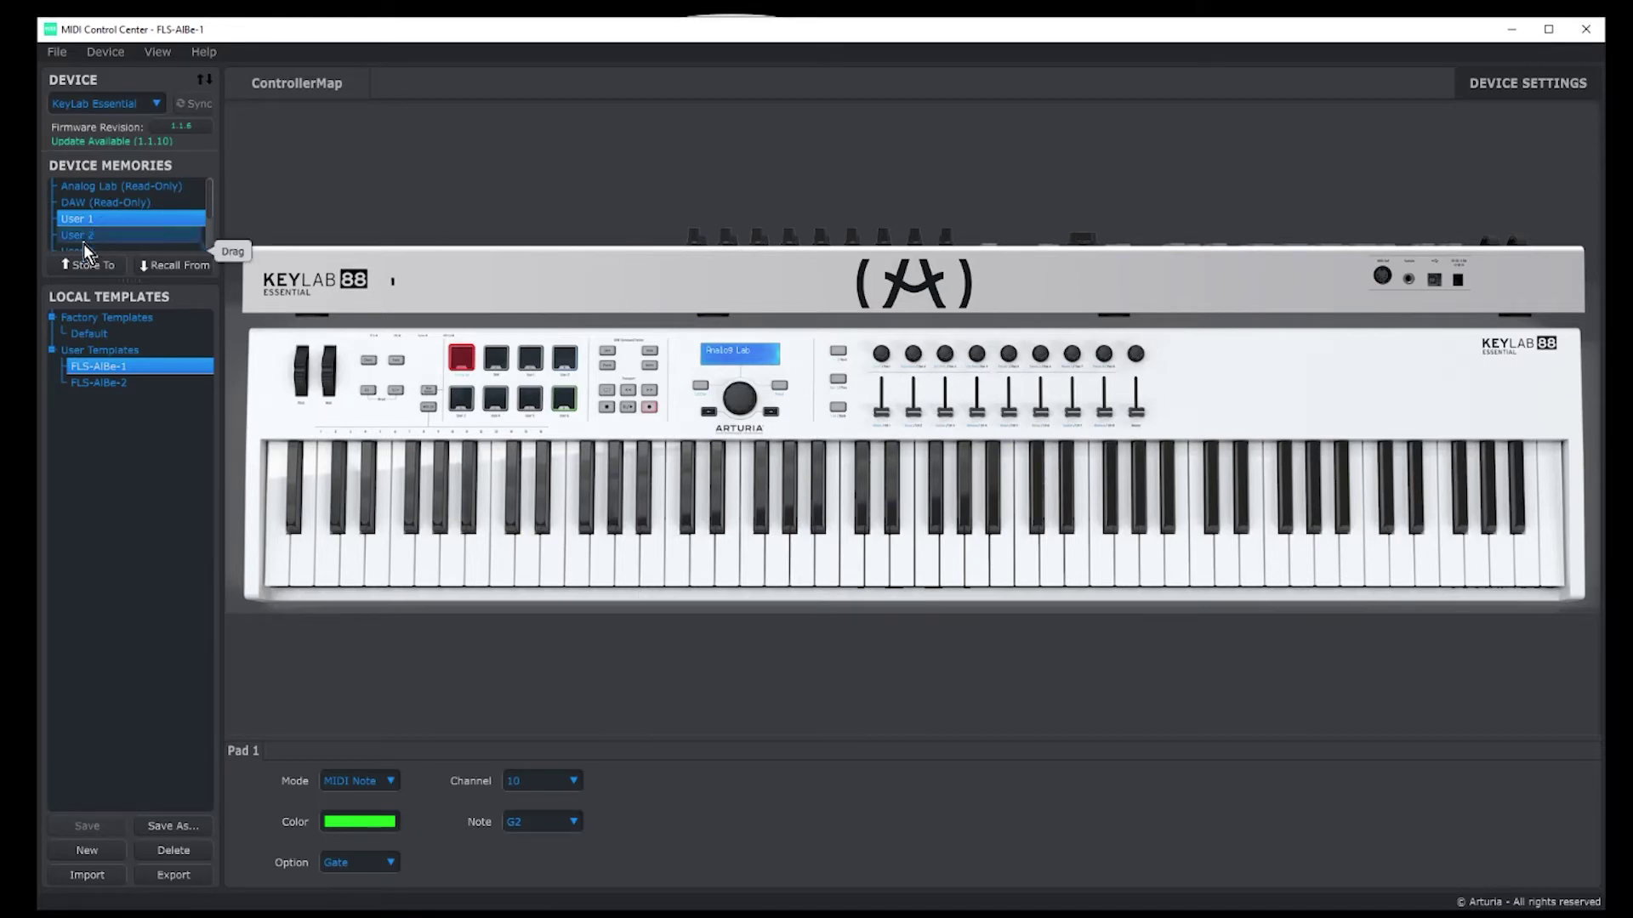
{"action": "left_click", "coordinate": [87, 876]}
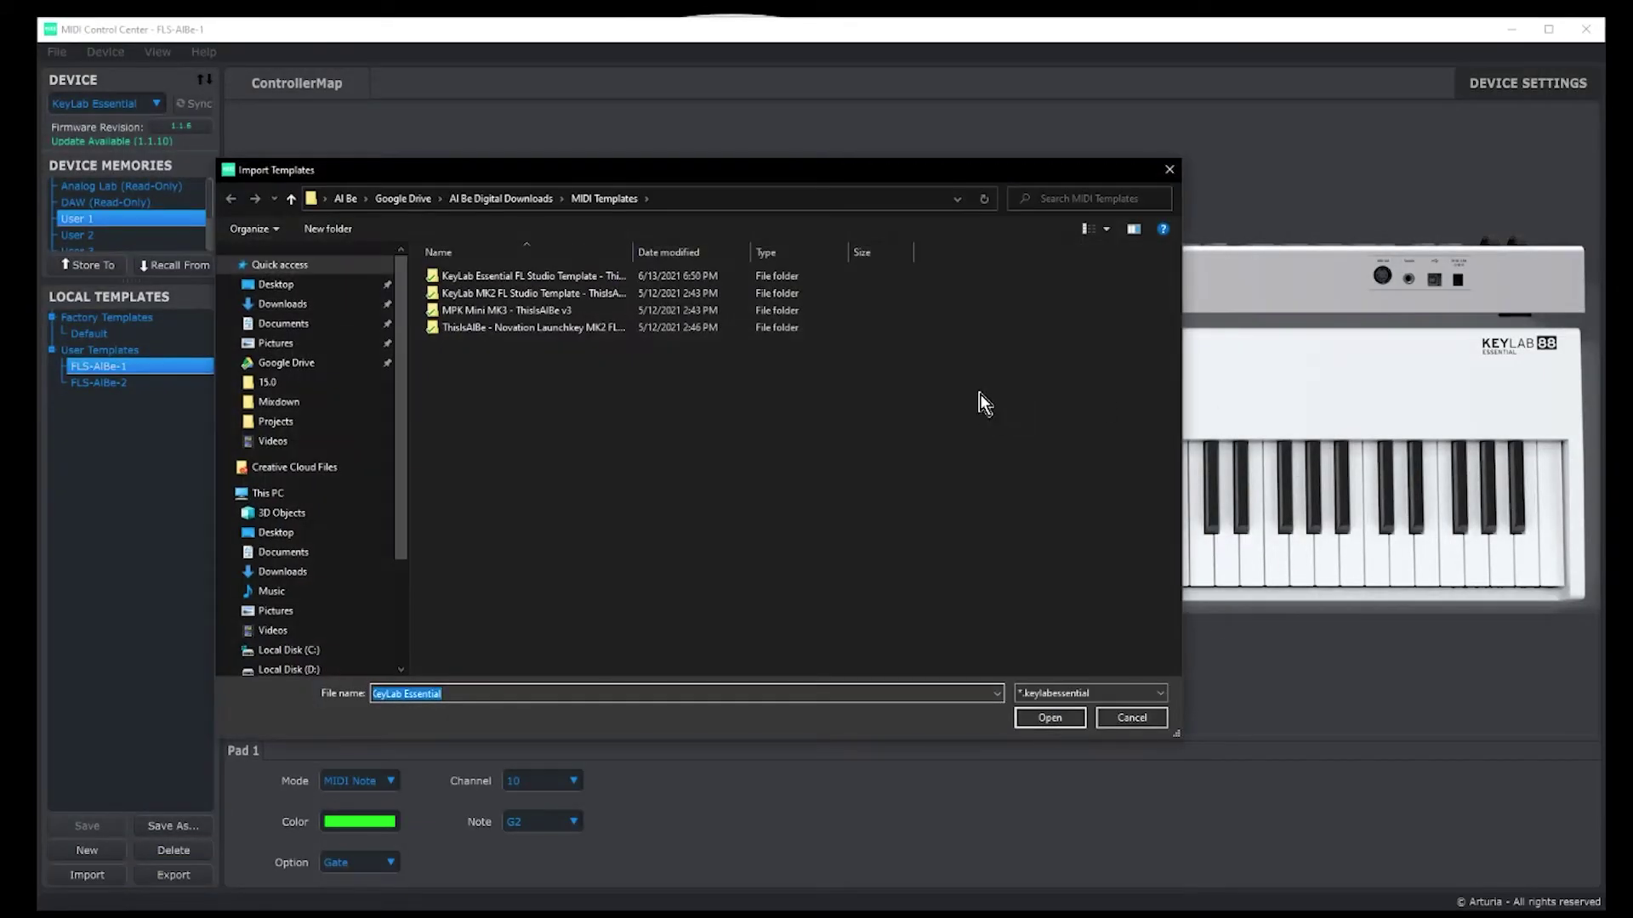
{"action": "left_click", "coordinate": [500, 198]}
{"action": "double_click", "coordinate": [485, 275]}
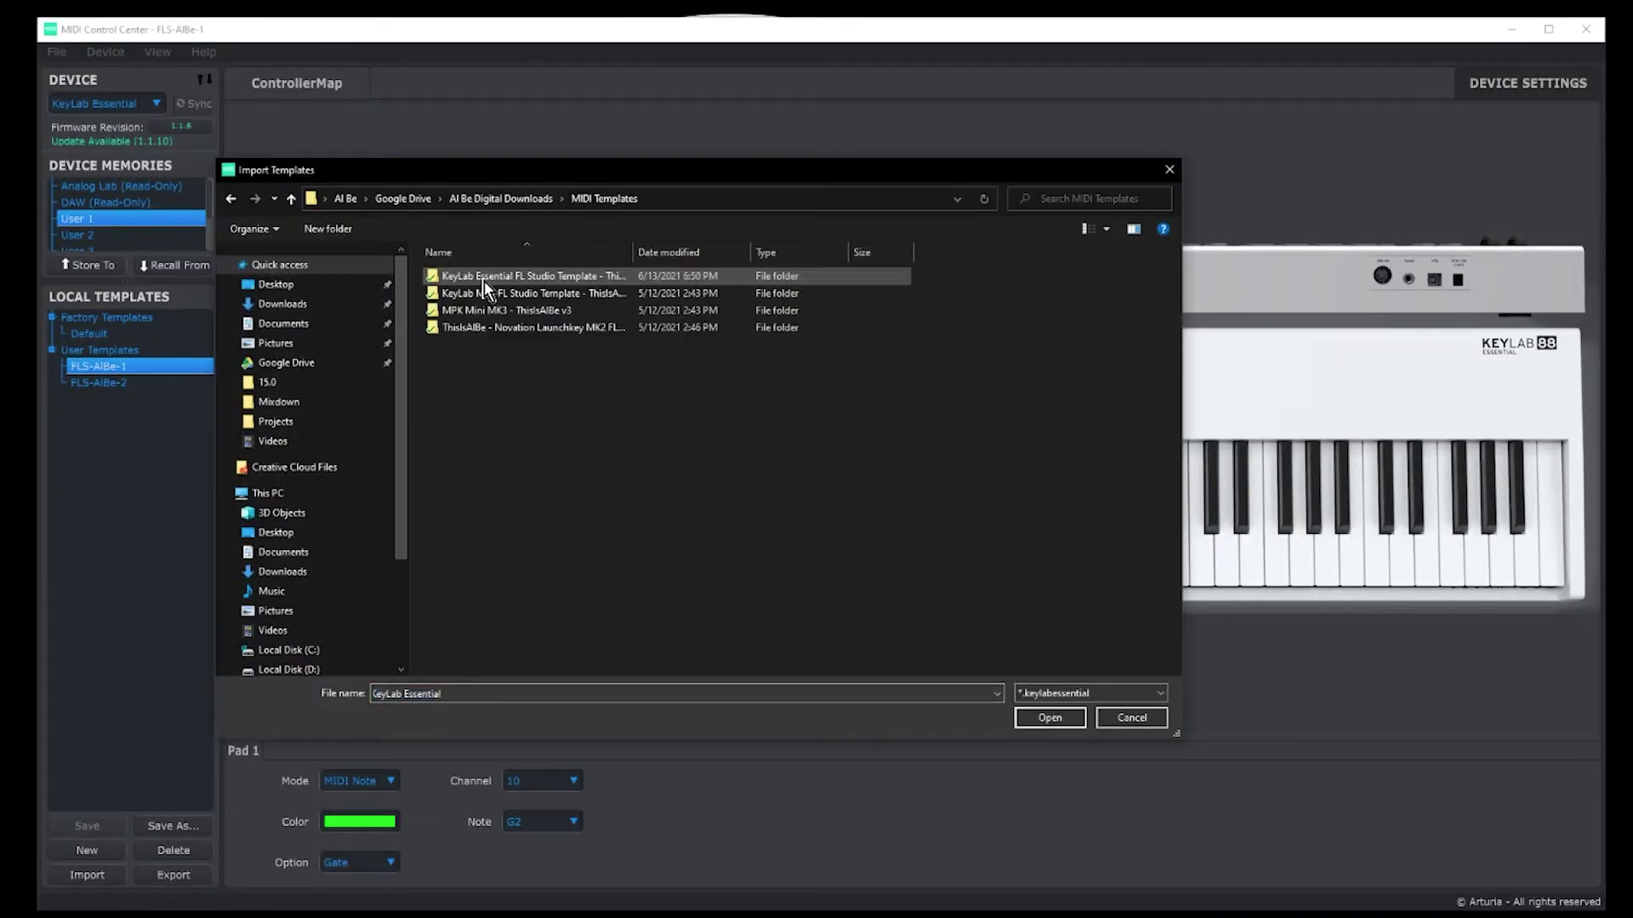
{"action": "double_click", "coordinate": [492, 277]}
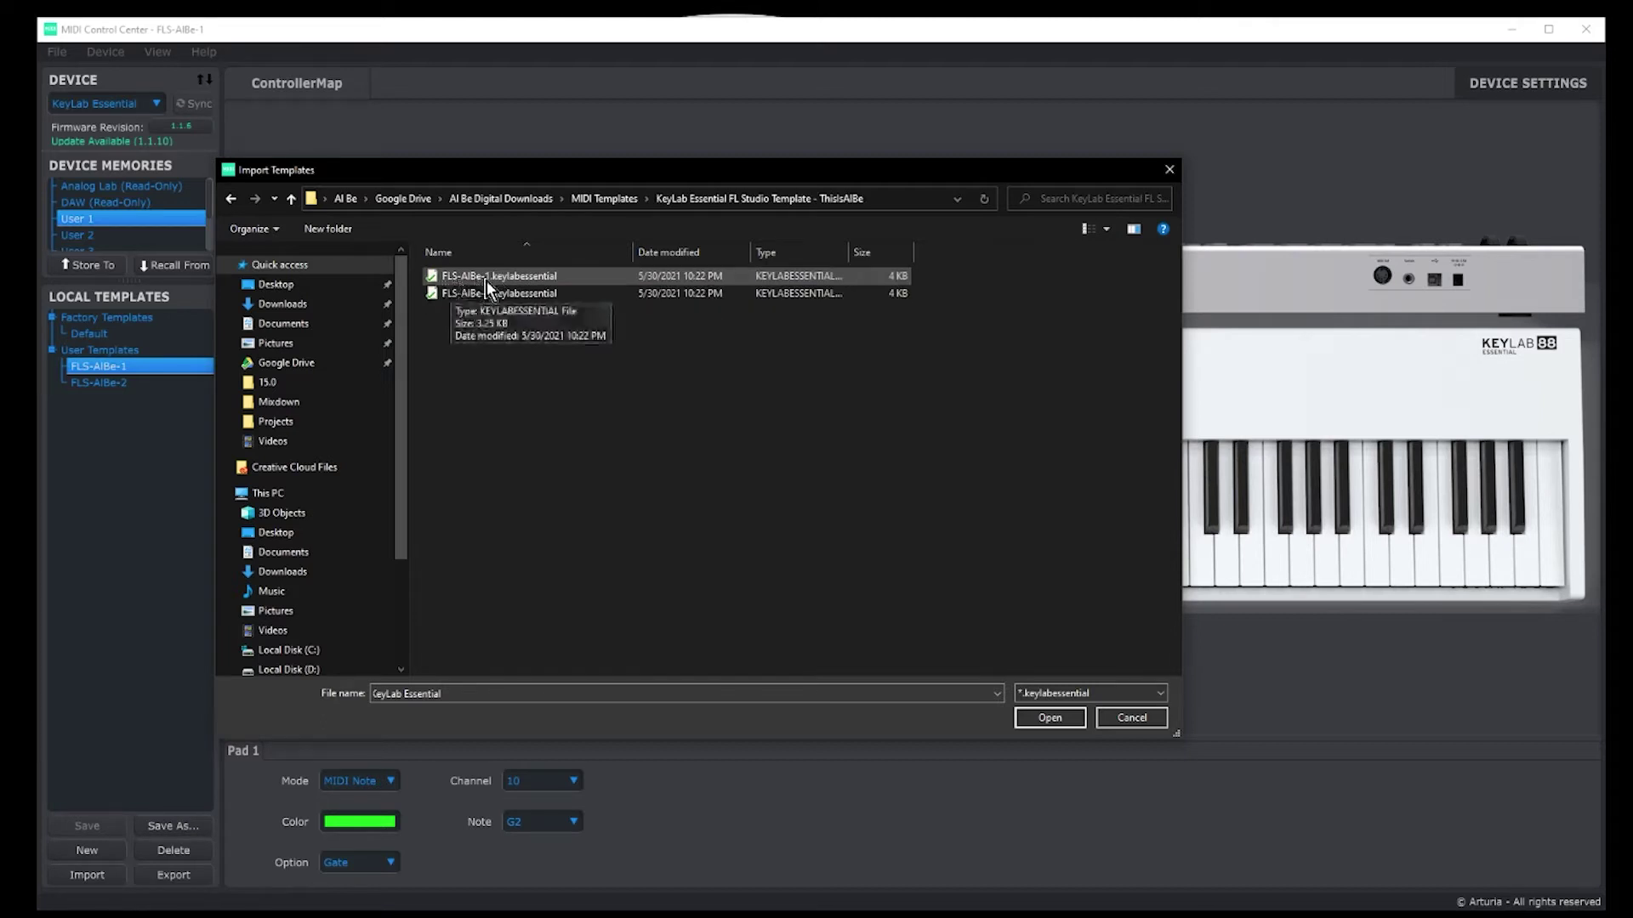
{"action": "left_click", "coordinate": [491, 276]}
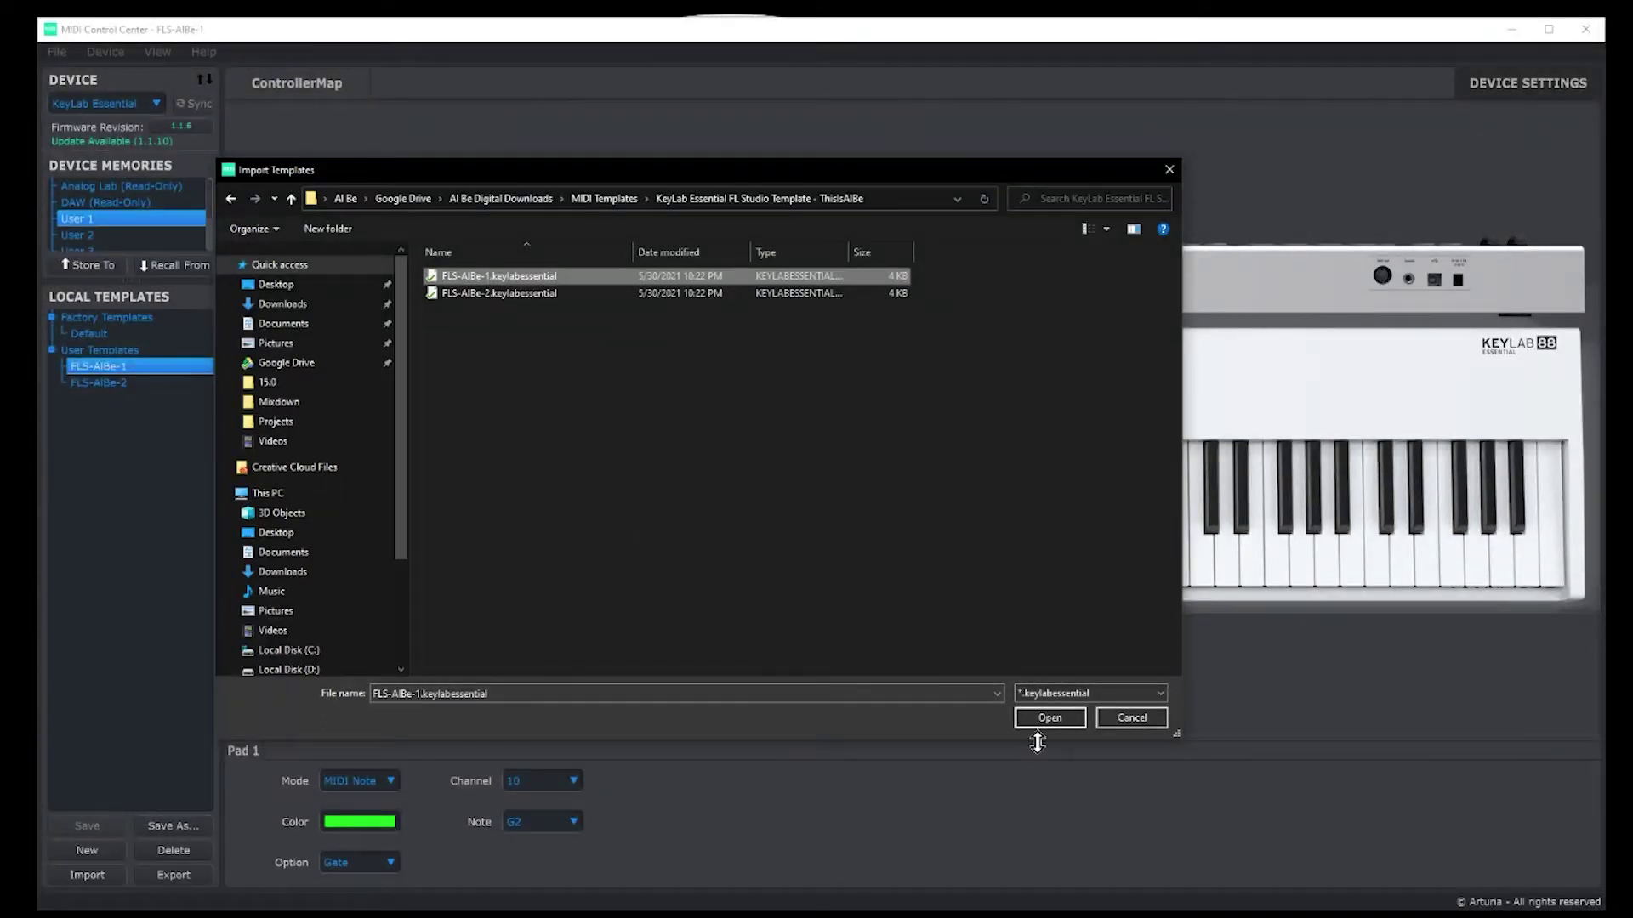
{"action": "left_click", "coordinate": [1151, 724]}
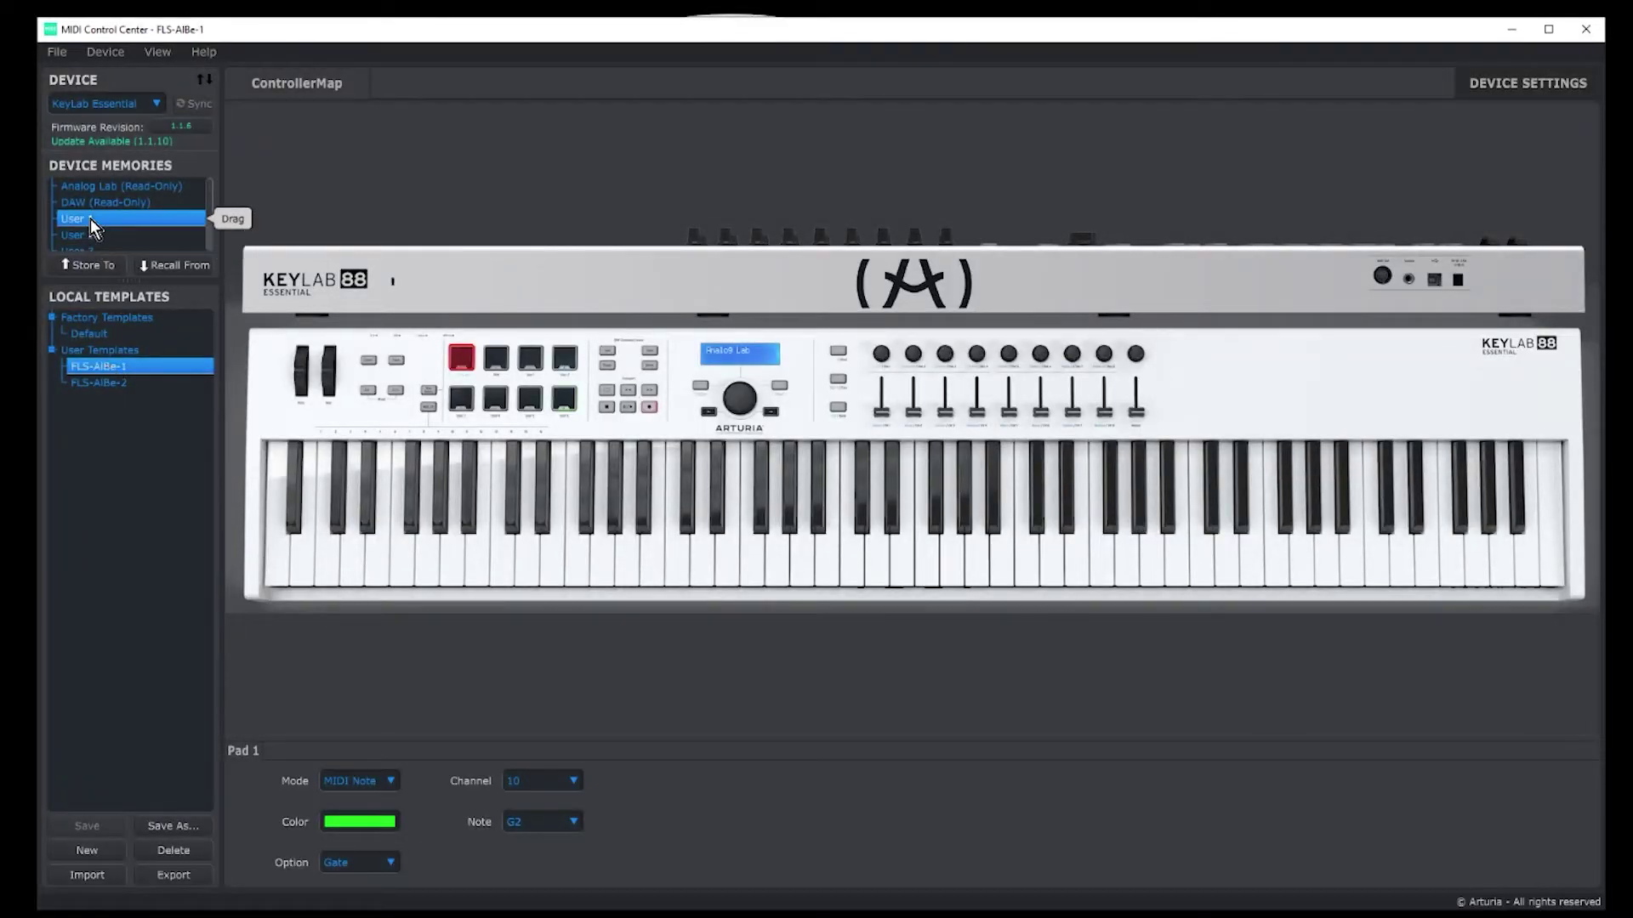
Step: Store FLS-AlBe-1 in User 1, then FLS-AlBe-2 in the KeyLab's User 2 memory
{"action": "left_click", "coordinate": [86, 265]}
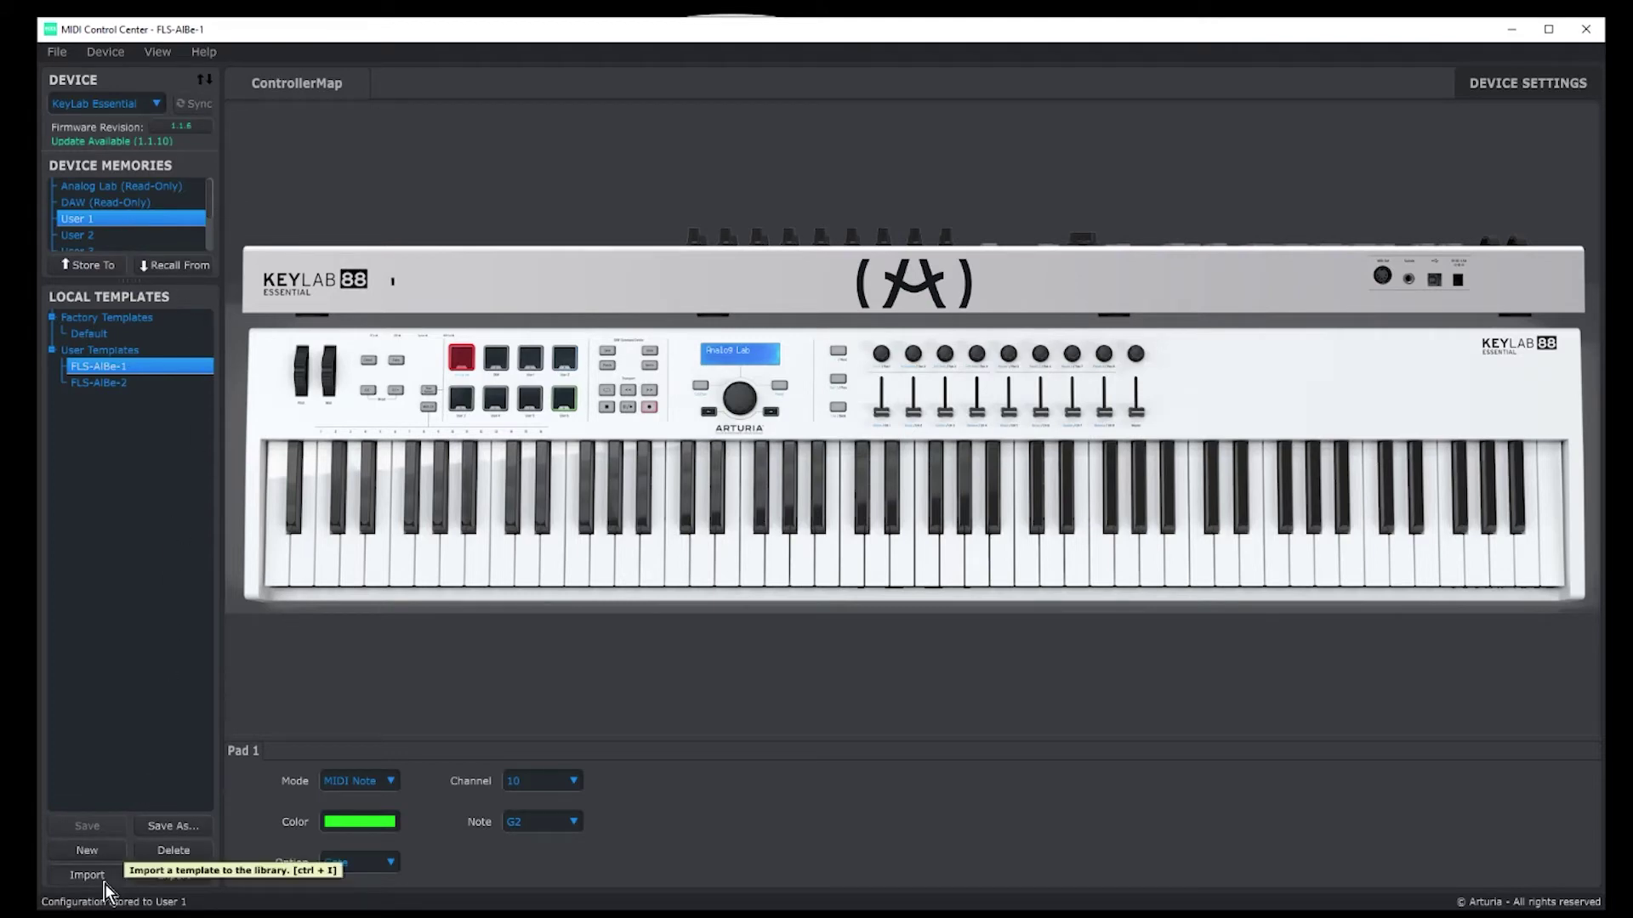
{"action": "left_click", "coordinate": [106, 386]}
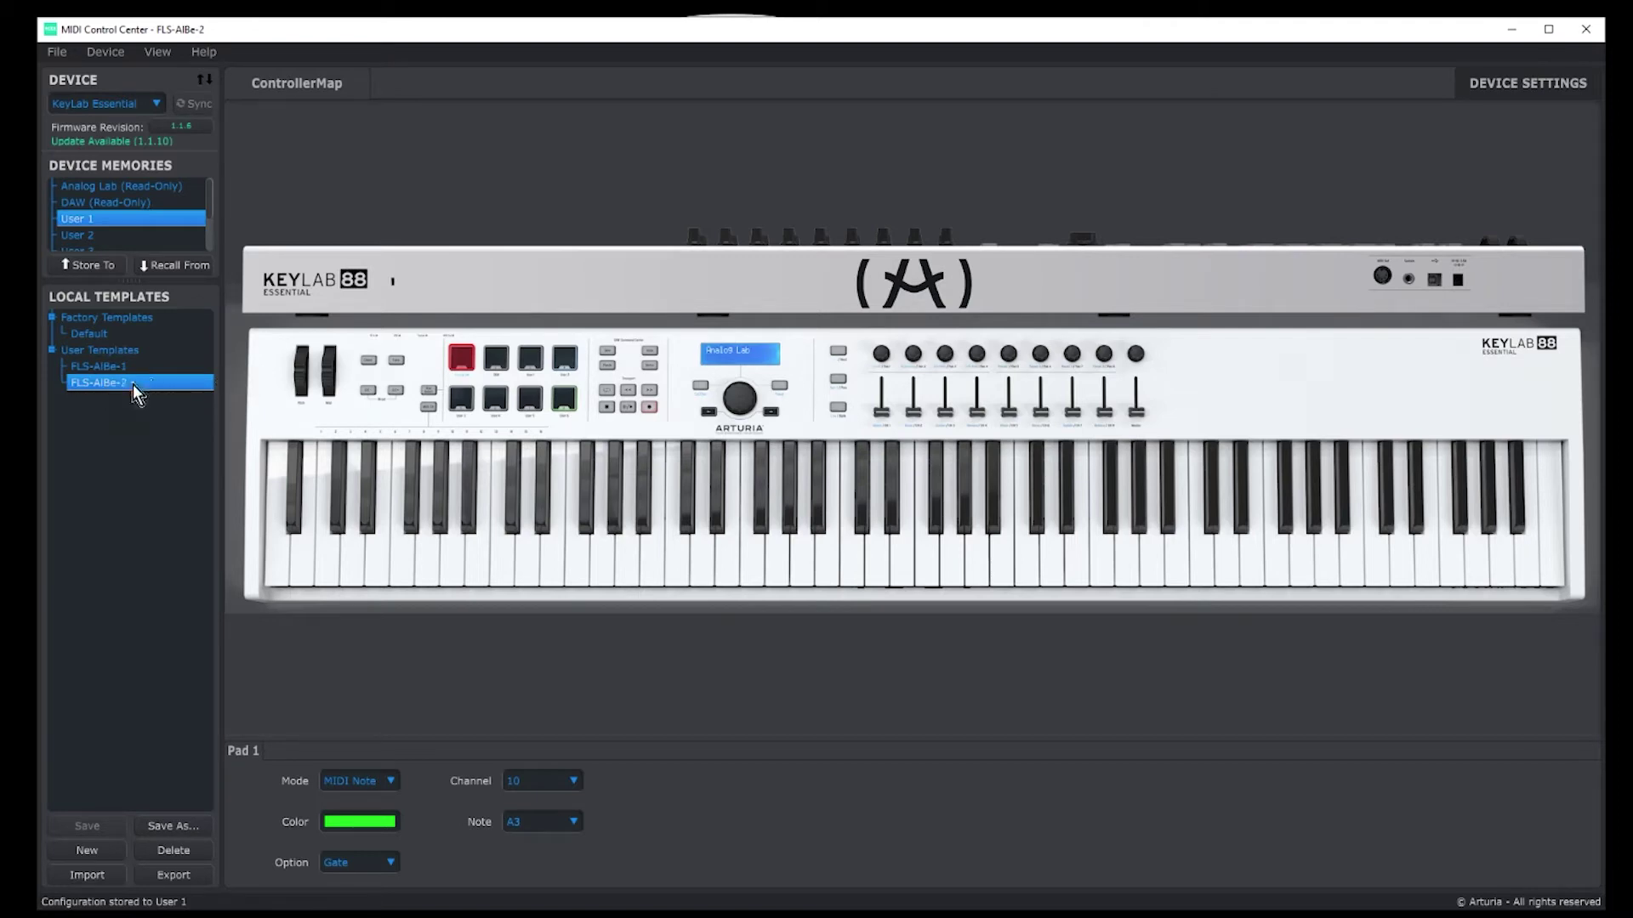
{"action": "left_click", "coordinate": [106, 235]}
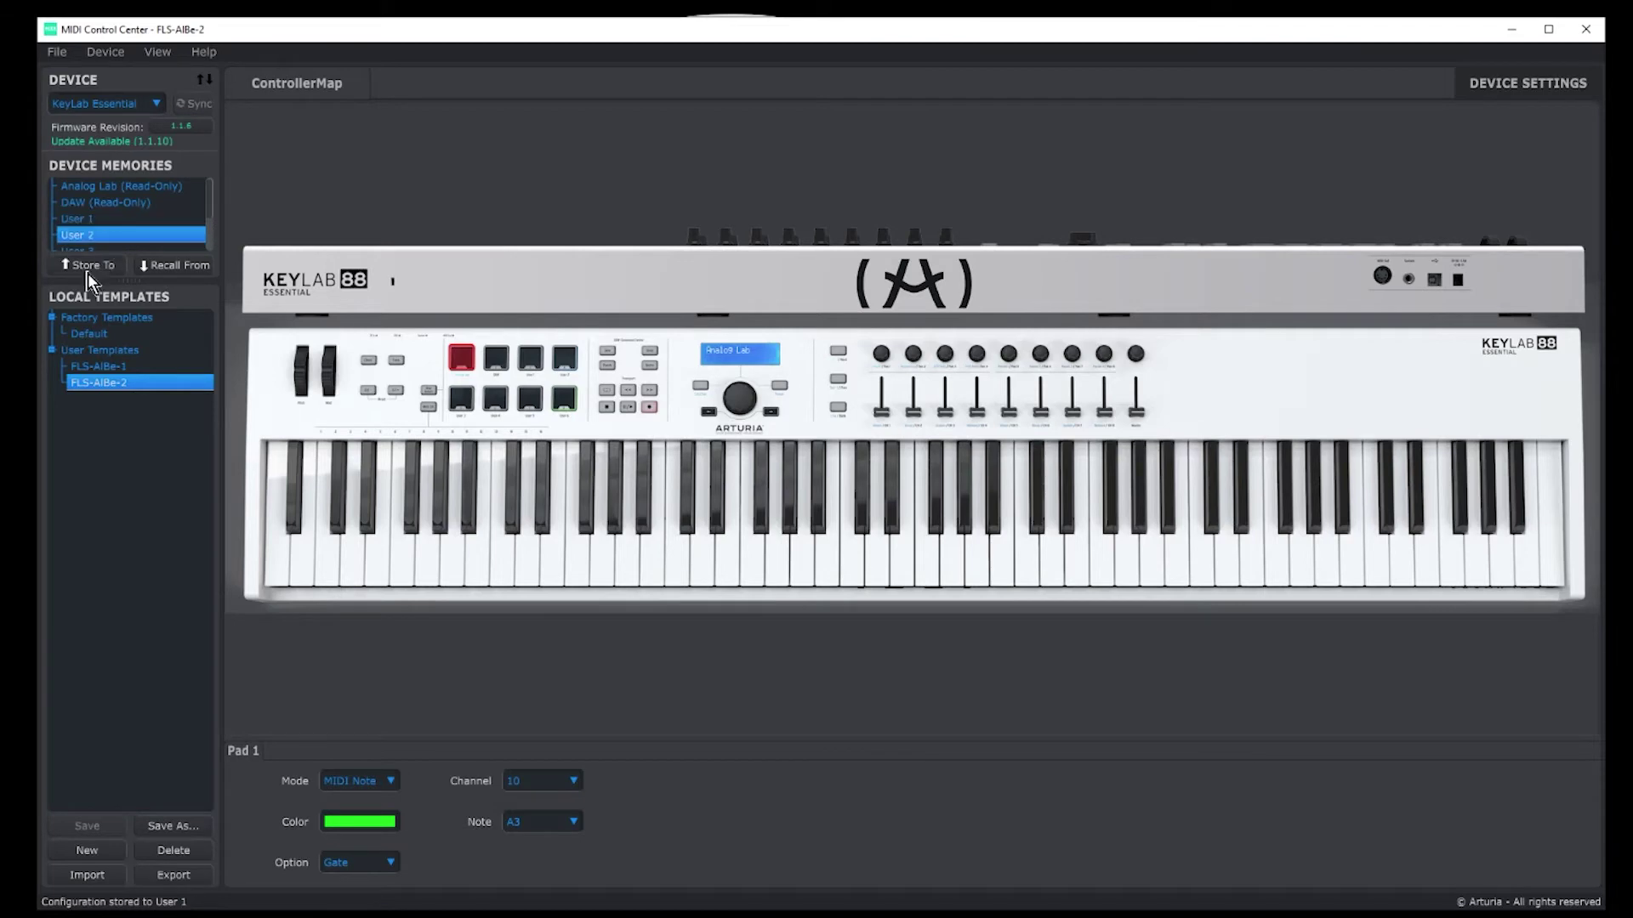
{"action": "left_click", "coordinate": [85, 271]}
Step: Import Device-Settings.keylabessential_ds from the FL Studio template folder, then reselect FLS-AlBe-1
{"action": "left_click", "coordinate": [1514, 85]}
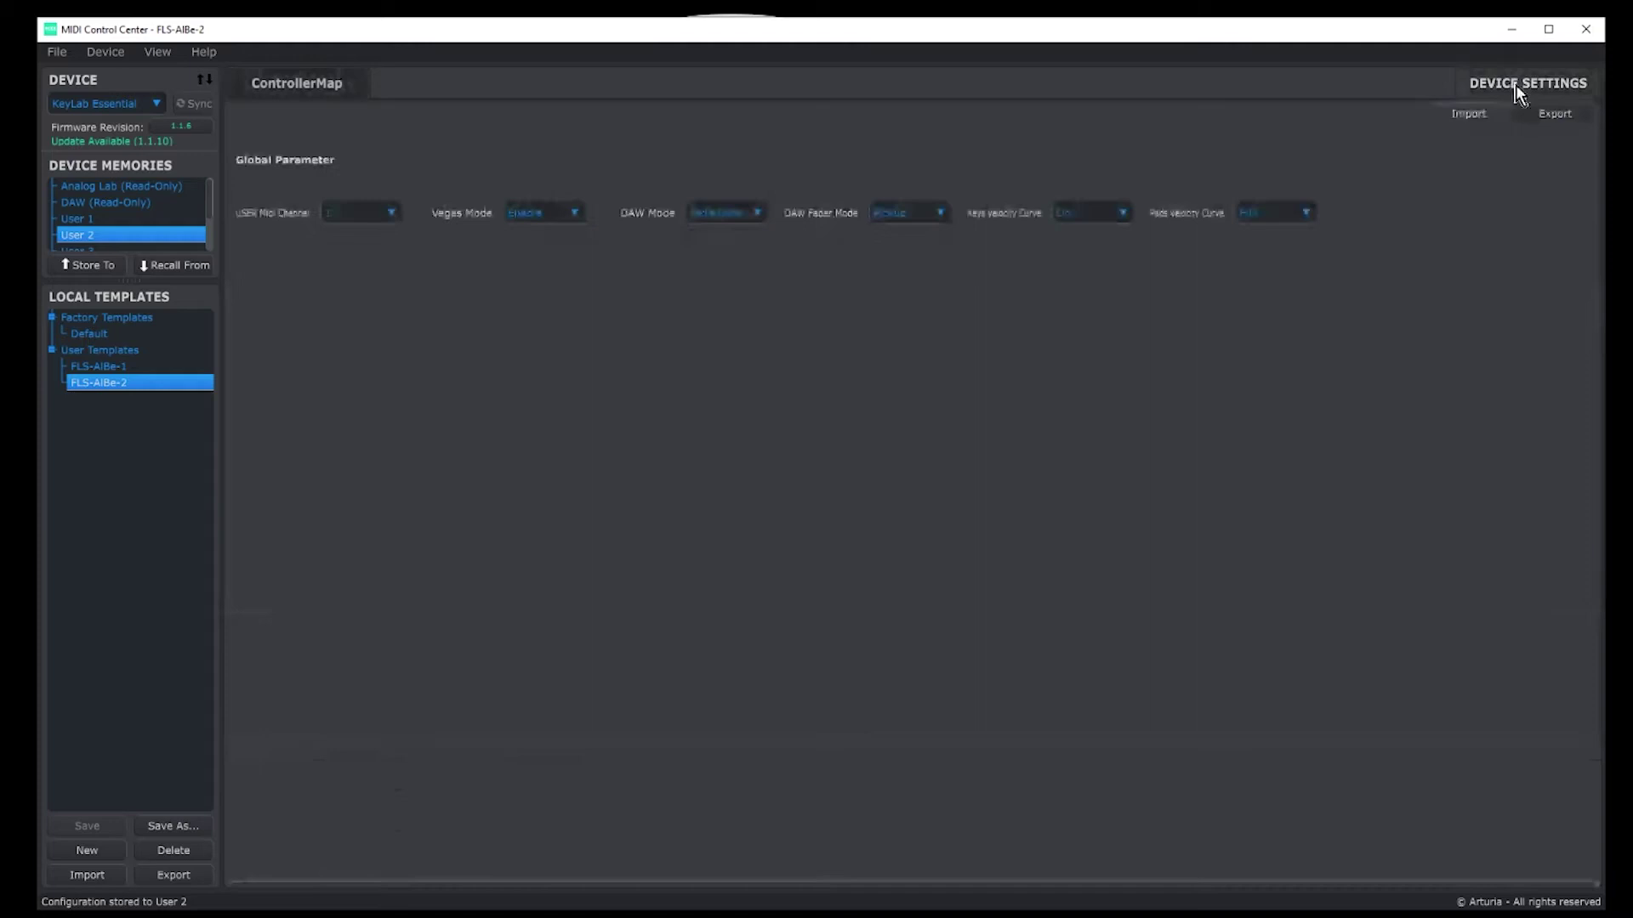
{"action": "left_click", "coordinate": [1469, 114]}
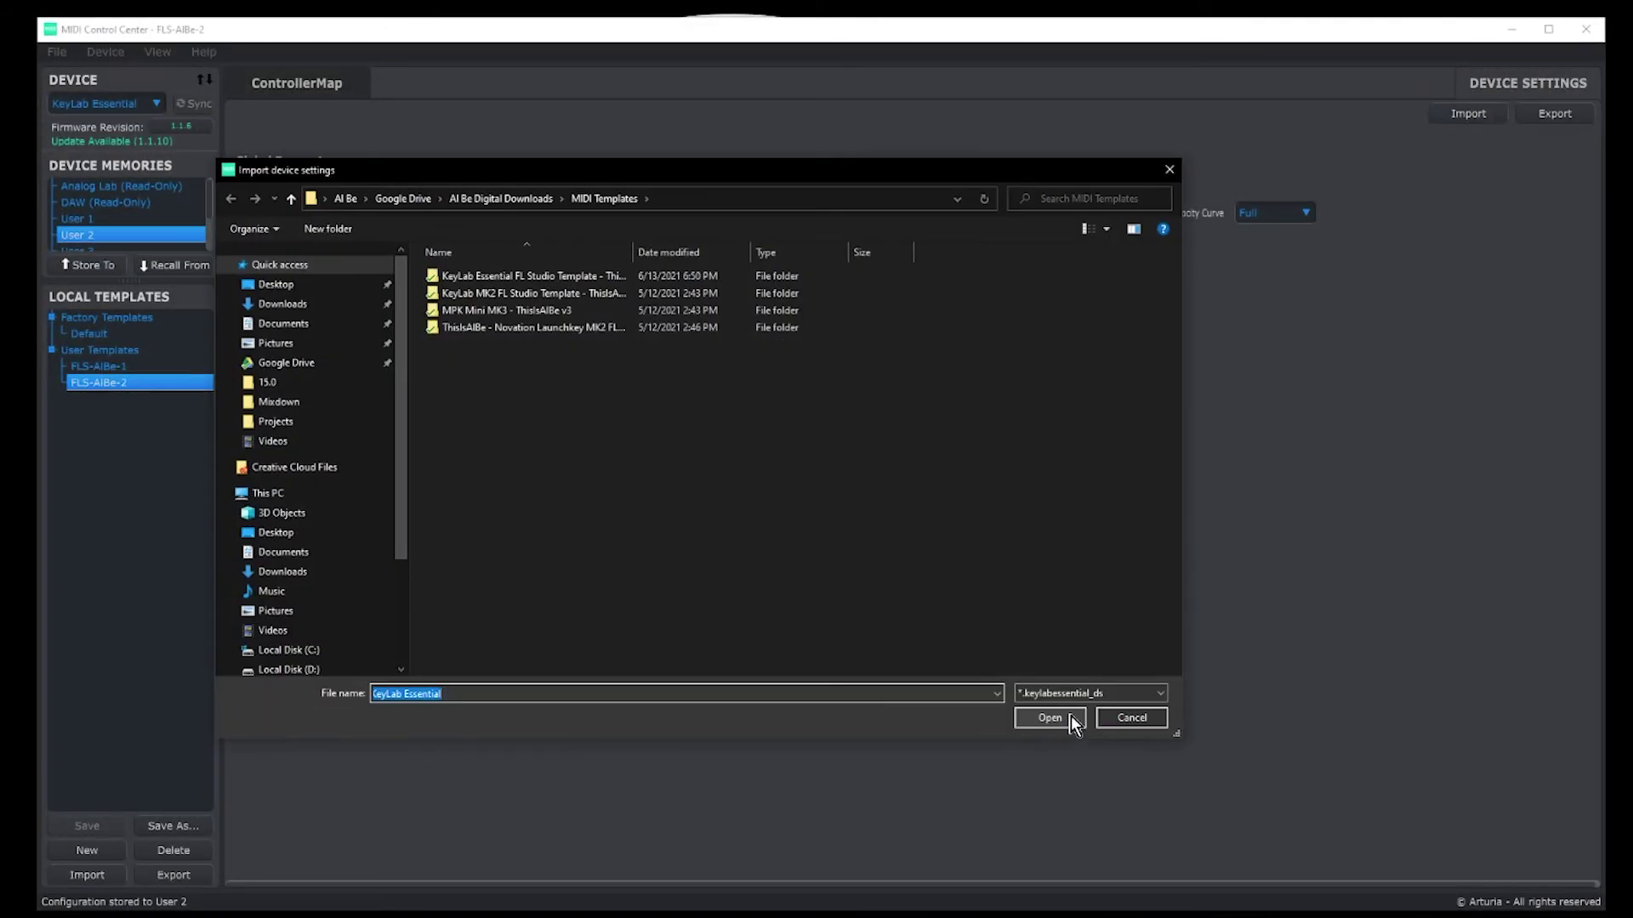
{"action": "double_click", "coordinate": [576, 281]}
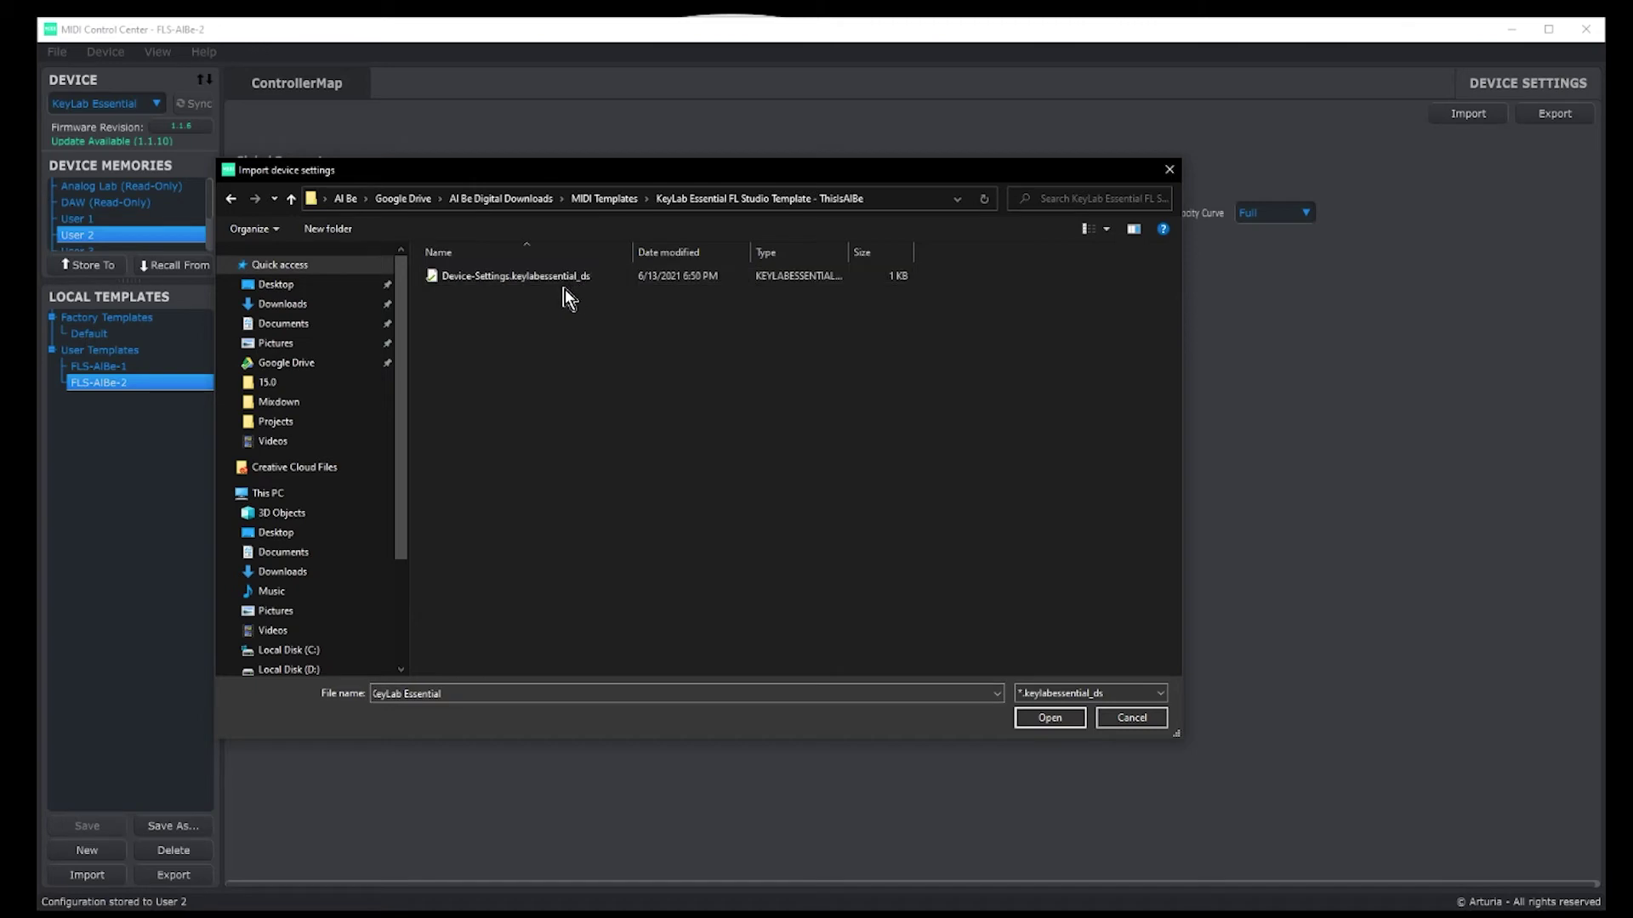
{"action": "left_click", "coordinate": [494, 290]}
{"action": "left_click", "coordinate": [1048, 719]}
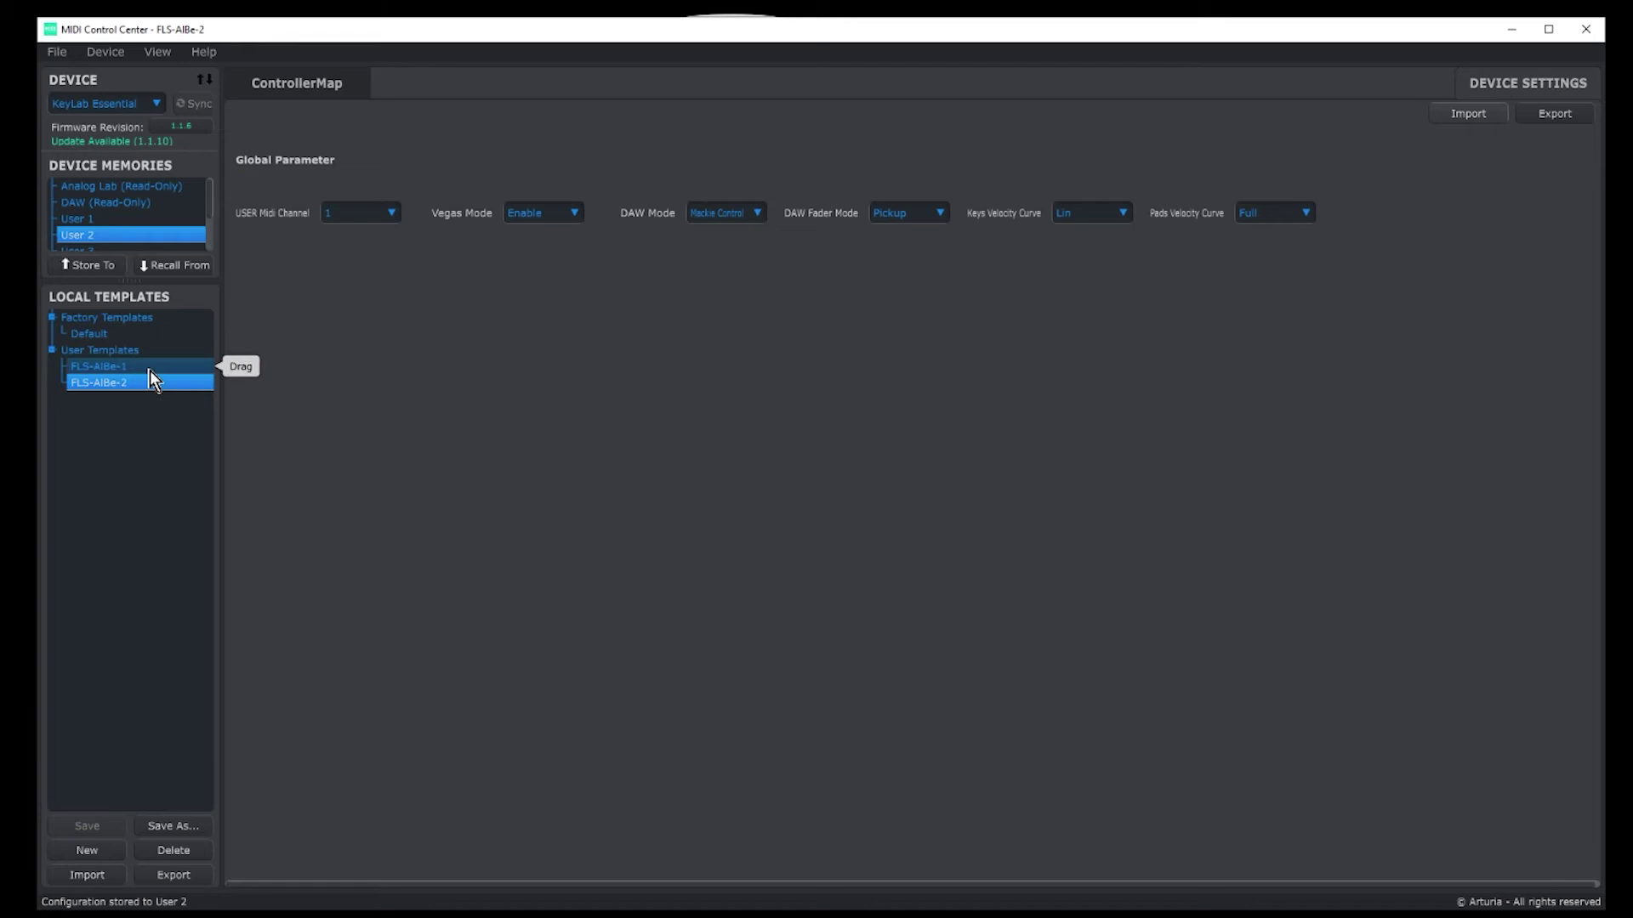
{"action": "left_click", "coordinate": [102, 366]}
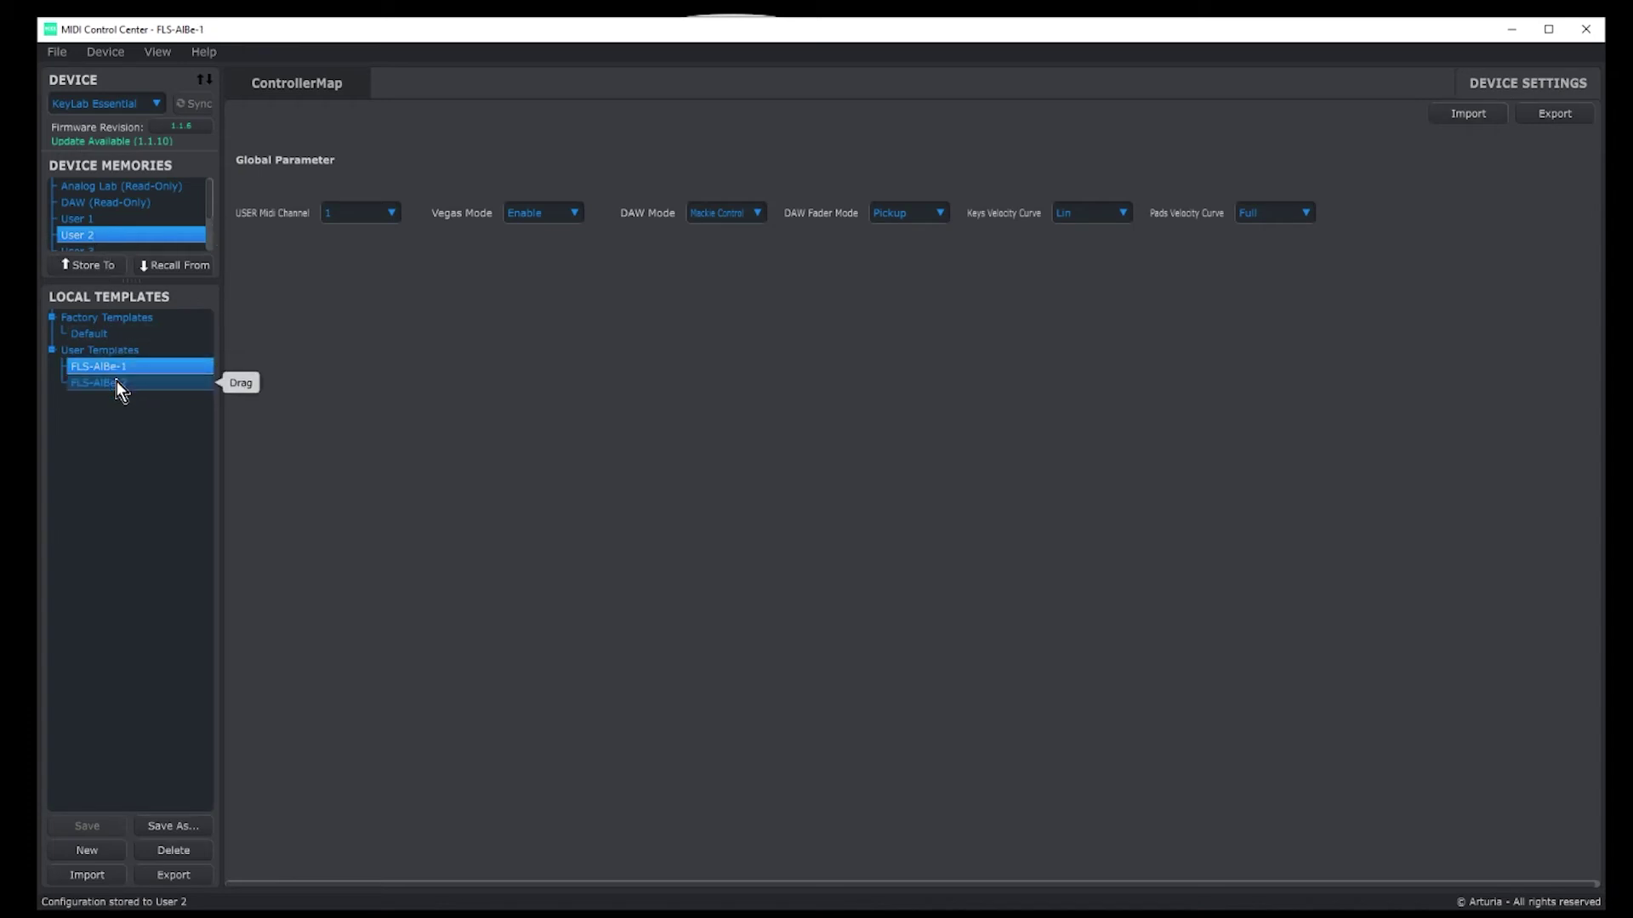
{"action": "left_click", "coordinate": [117, 383]}
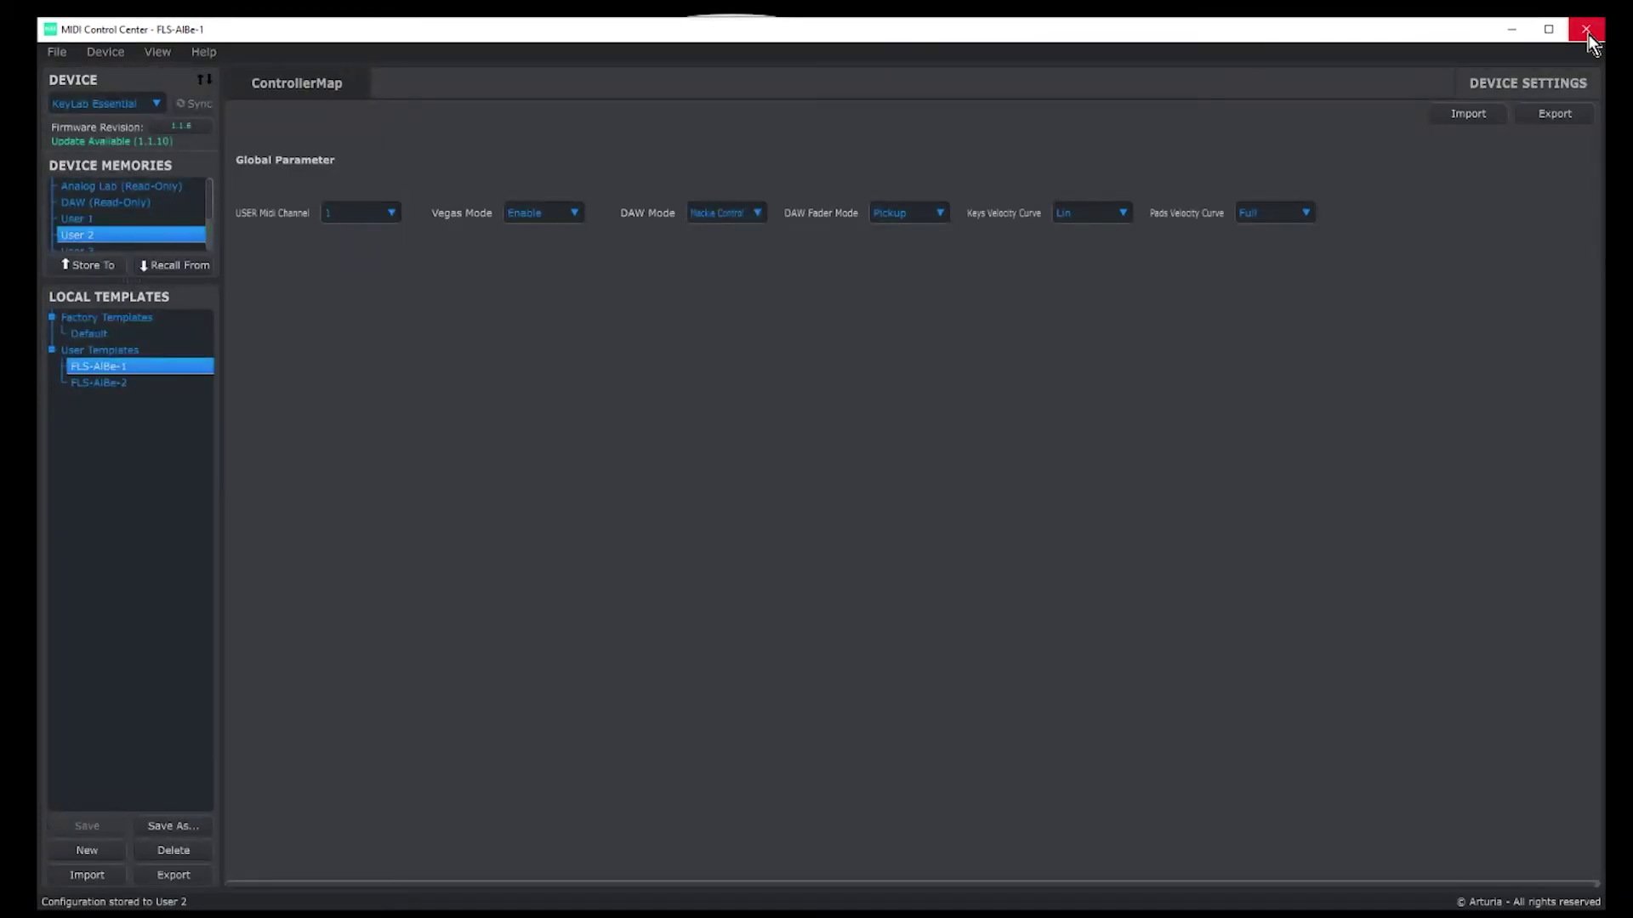
Step: Close MIDI Control Center and open FL Studio's MIDI settings from Options
{"action": "left_click", "coordinate": [1587, 30]}
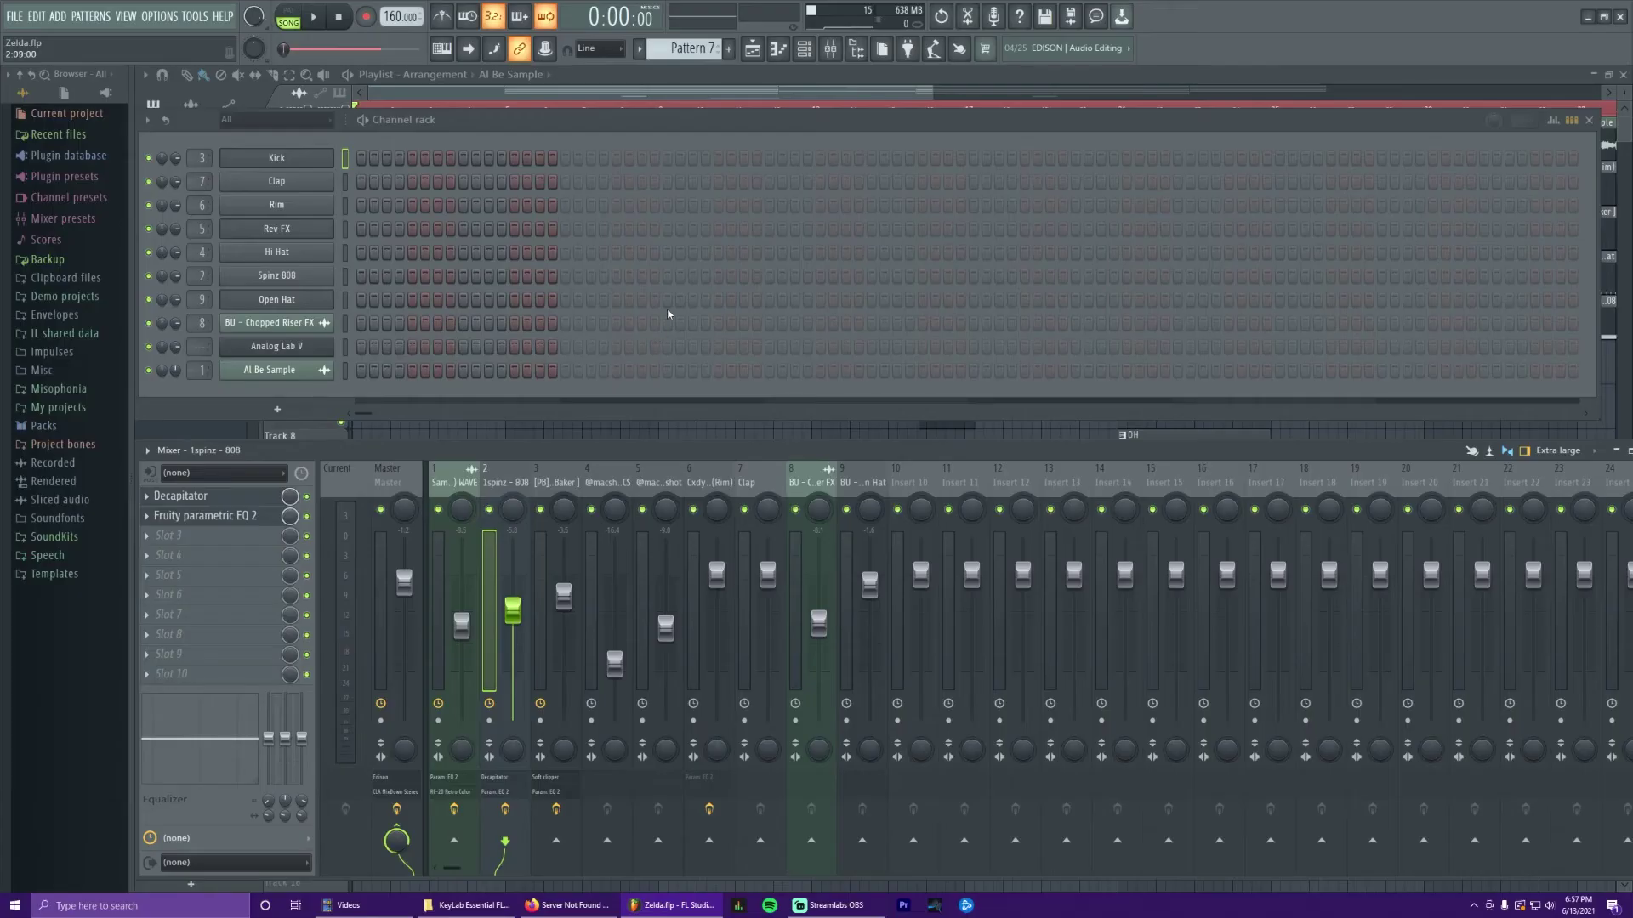
{"action": "left_click", "coordinate": [134, 16]}
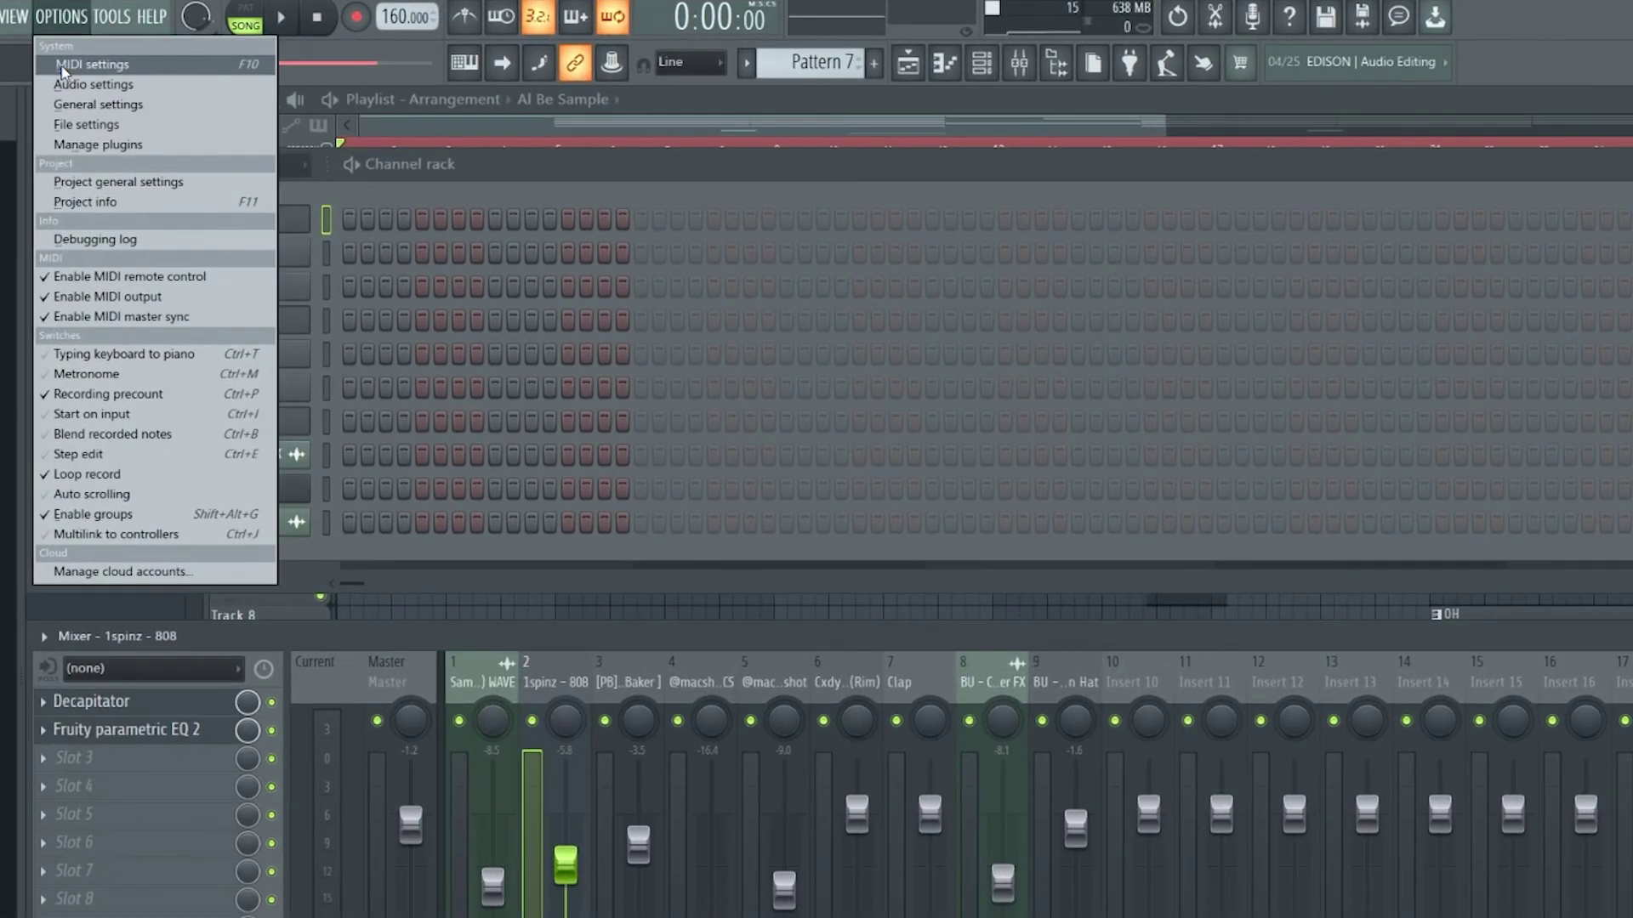
{"action": "left_click", "coordinate": [91, 64]}
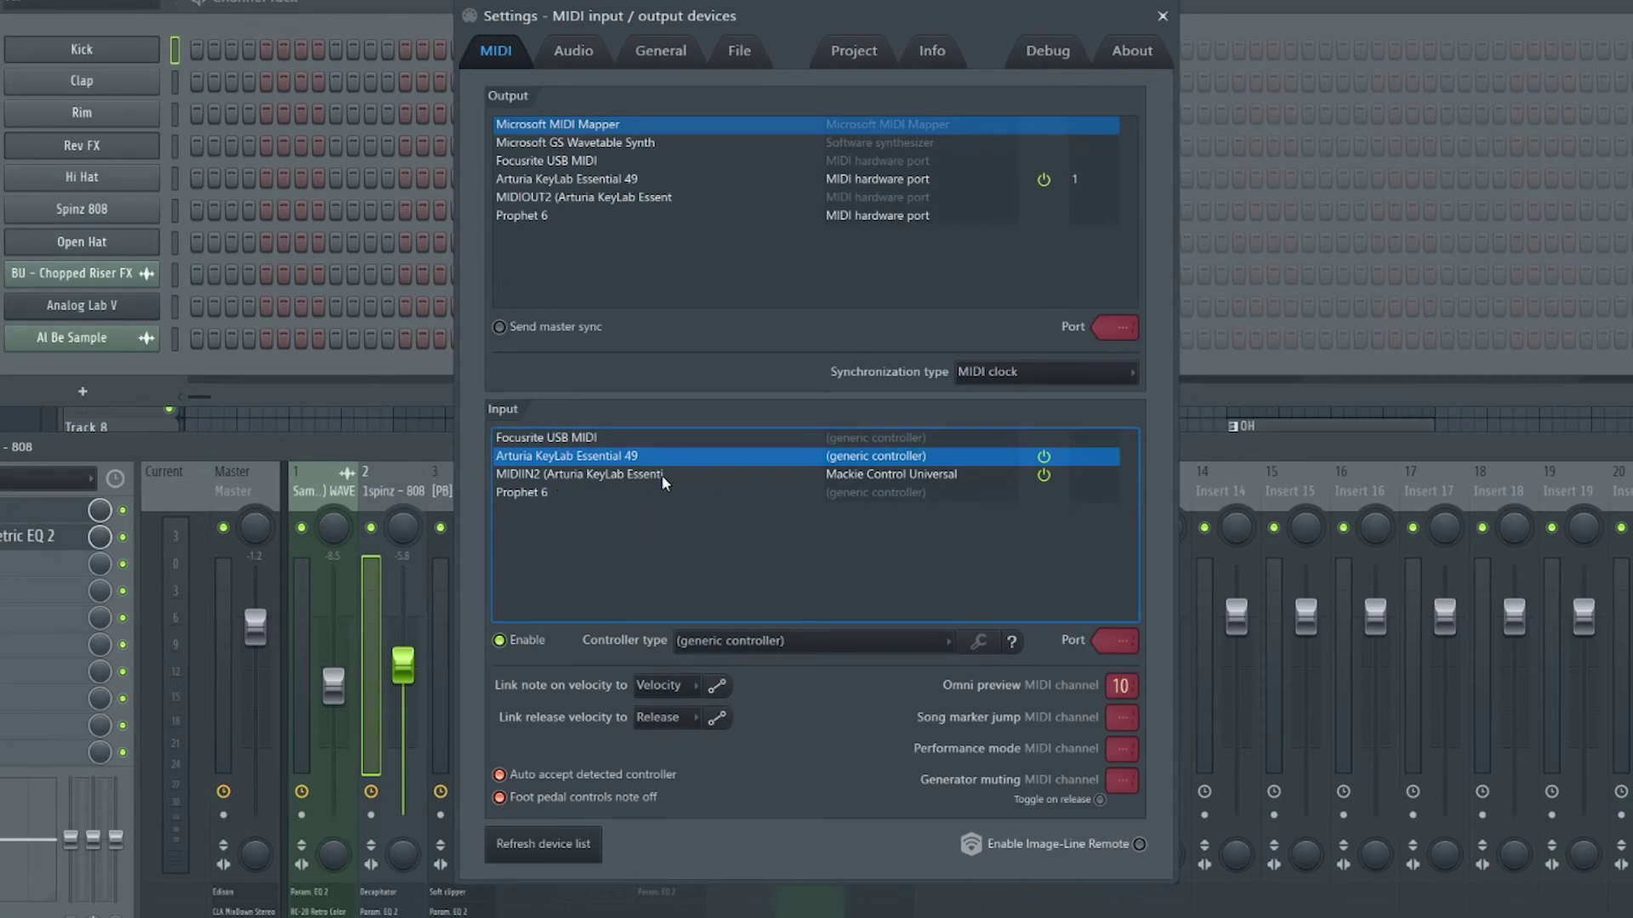
Step: Enable MIDIIN2 (Arturia KeyLab Essential) with controller type Mackie Control Universal
{"action": "left_click", "coordinate": [627, 475]}
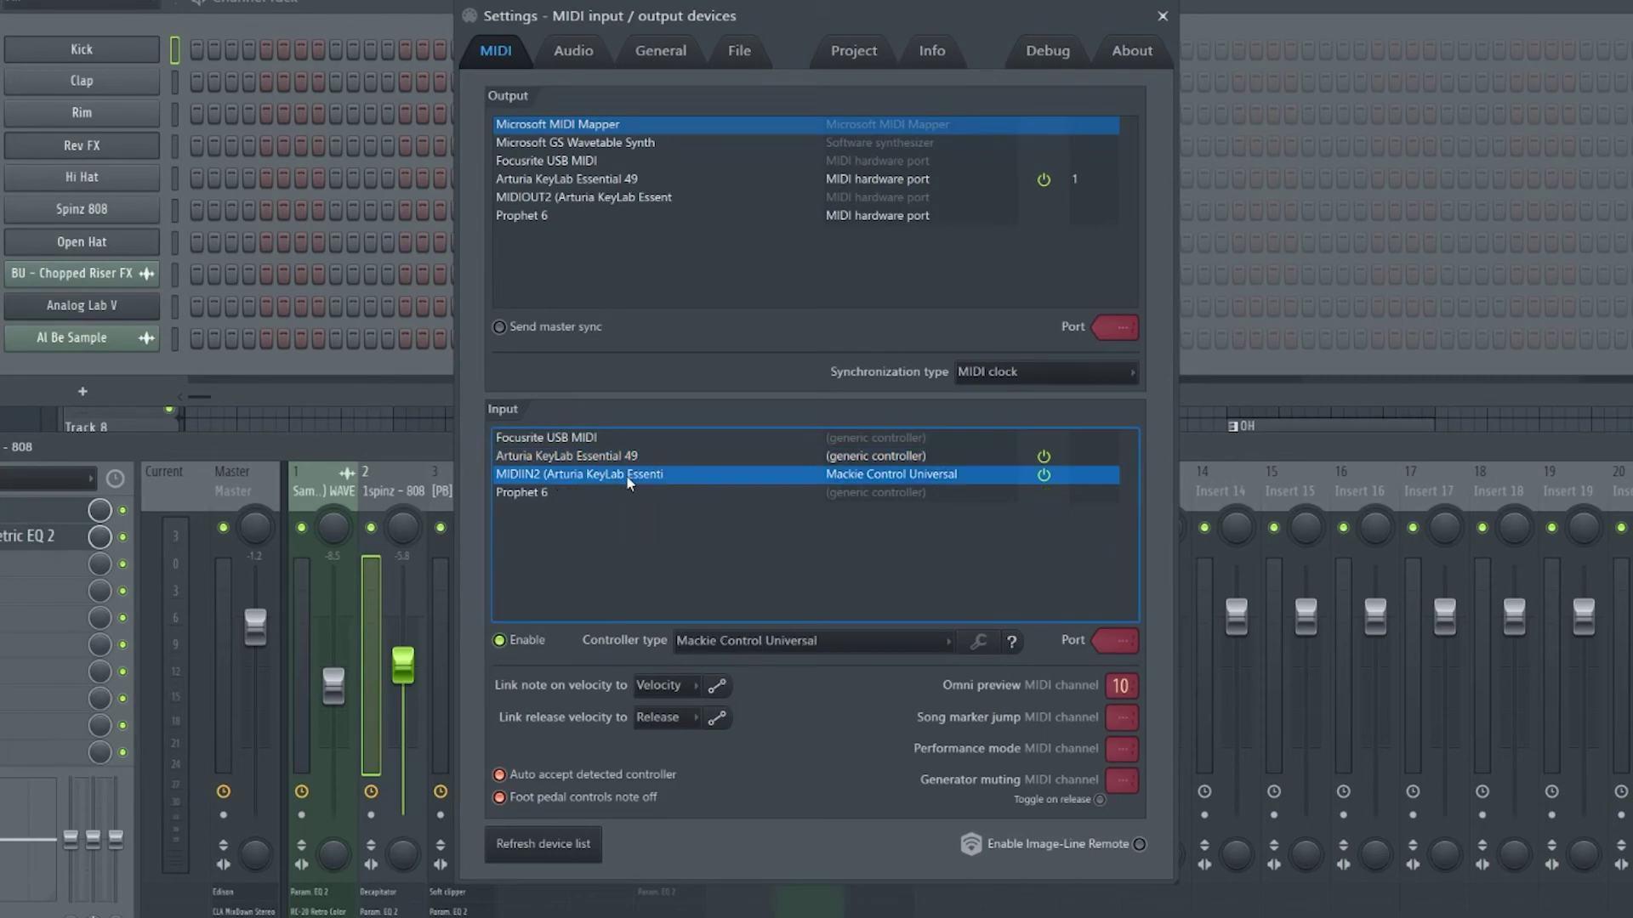
{"action": "left_click", "coordinate": [501, 640]}
{"action": "left_click", "coordinate": [847, 649]}
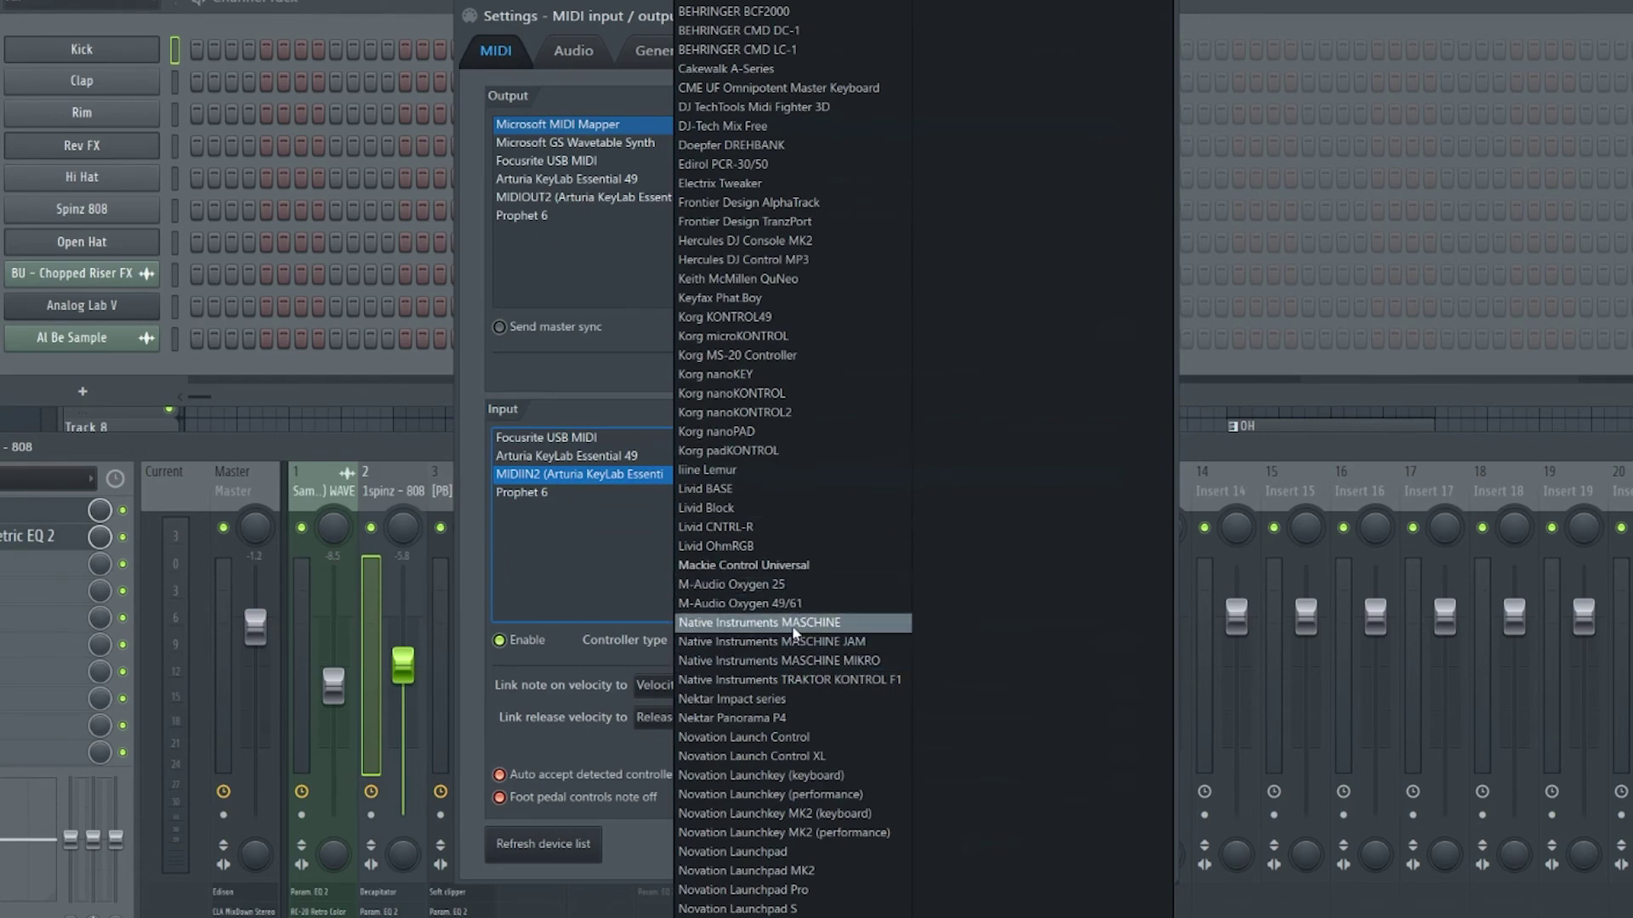
{"action": "left_click", "coordinate": [744, 568]}
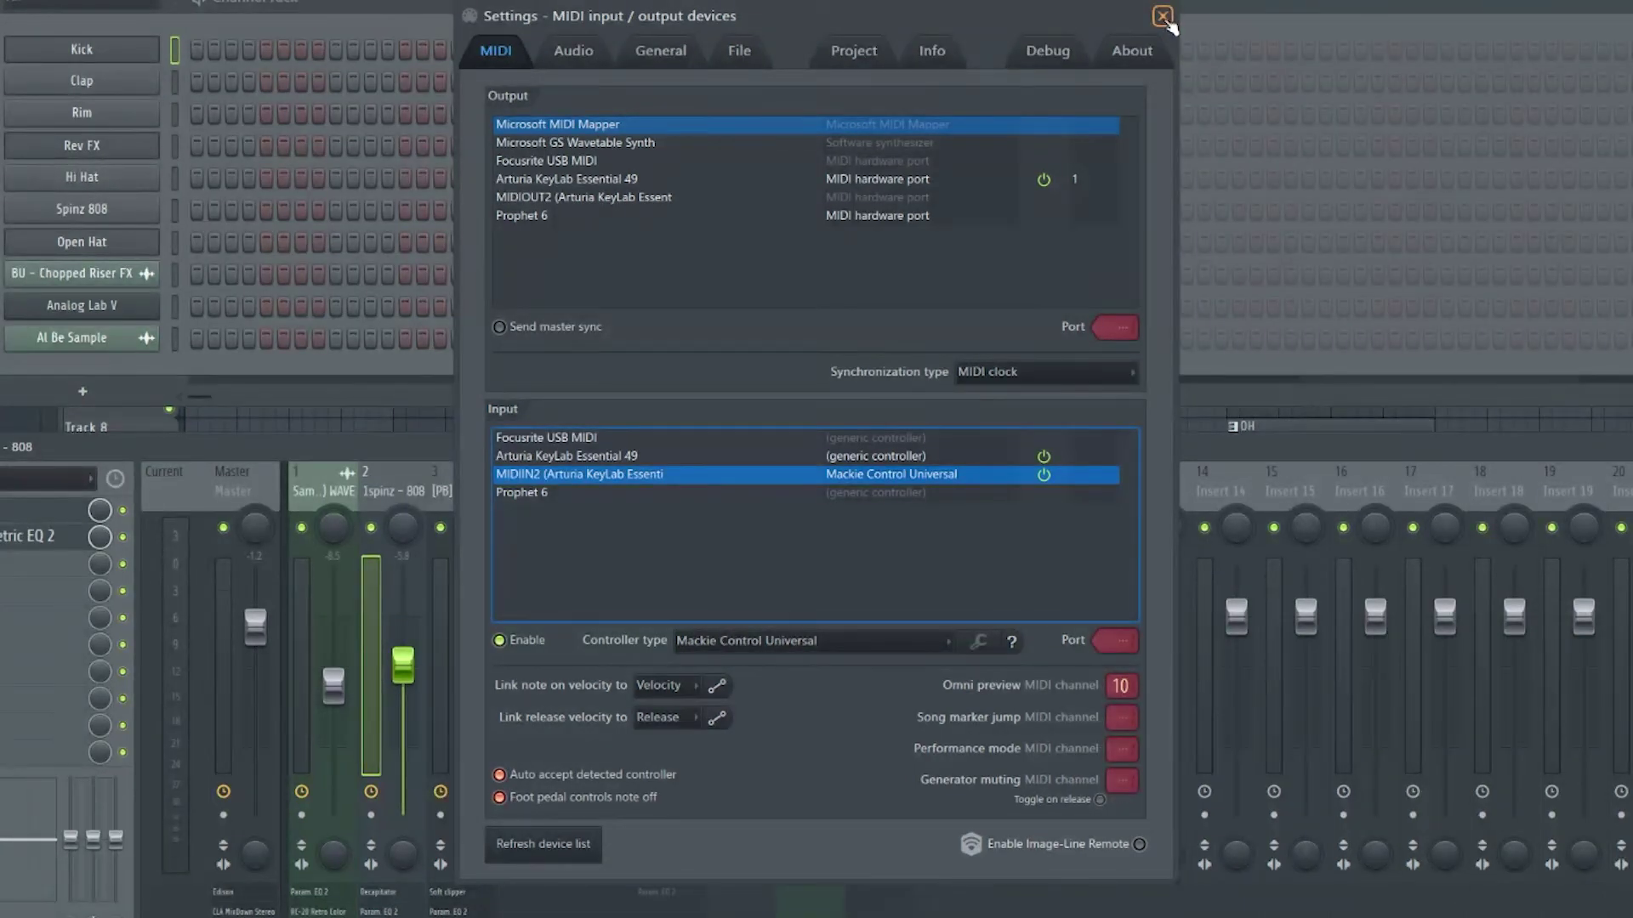
Step: Close the FL Studio Settings window to return to the channel rack and mixer
{"action": "left_click", "coordinate": [1164, 18]}
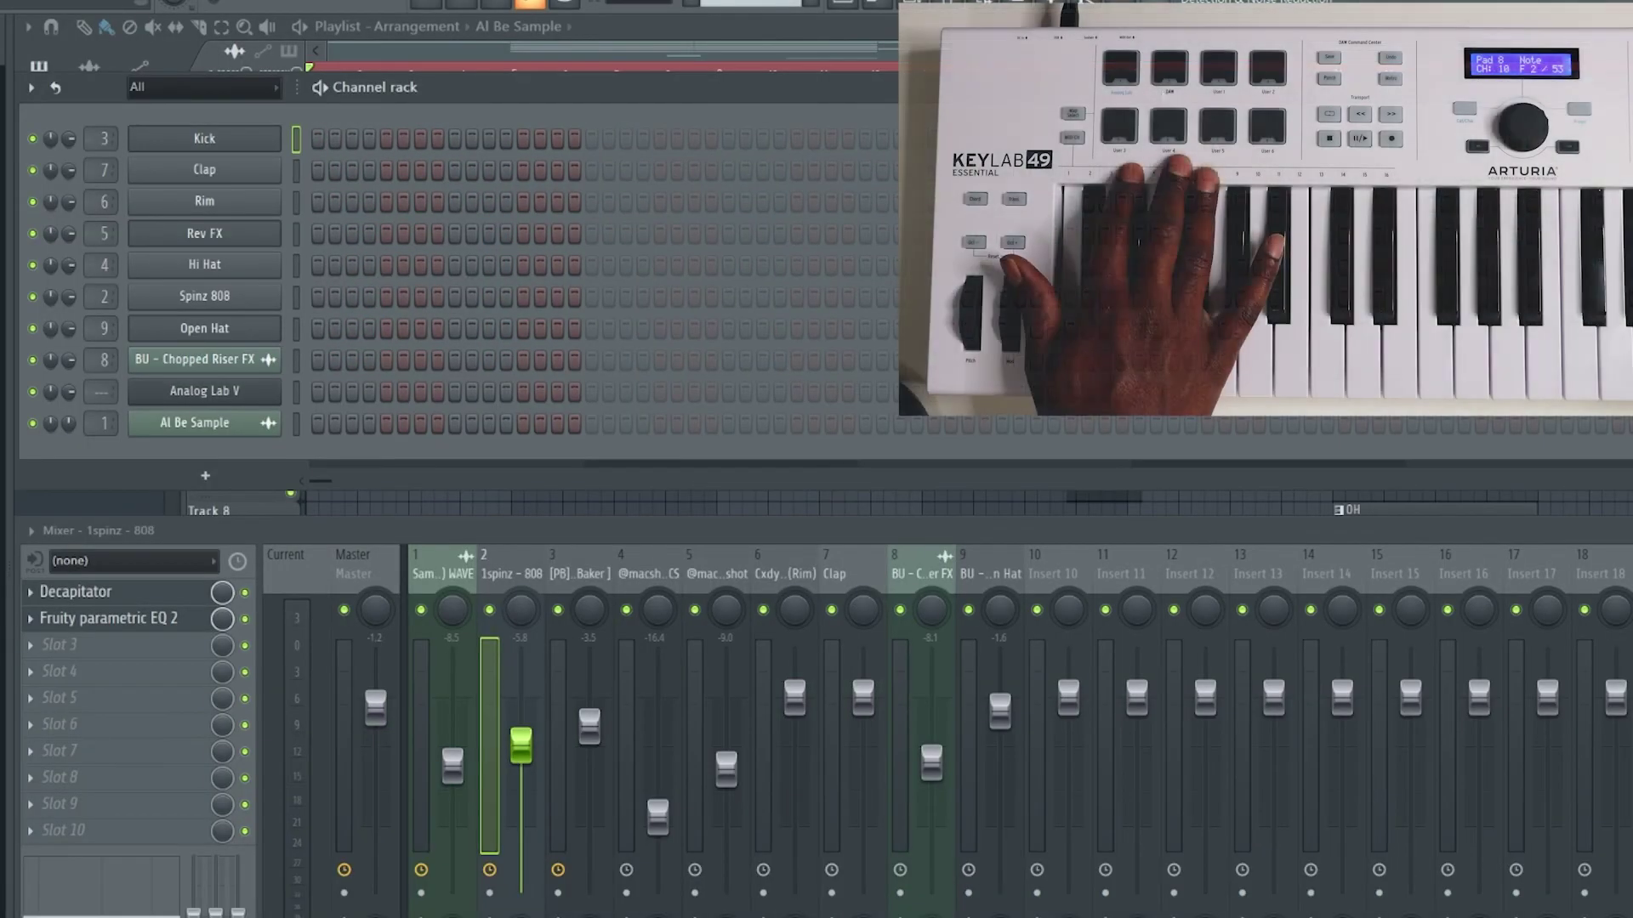